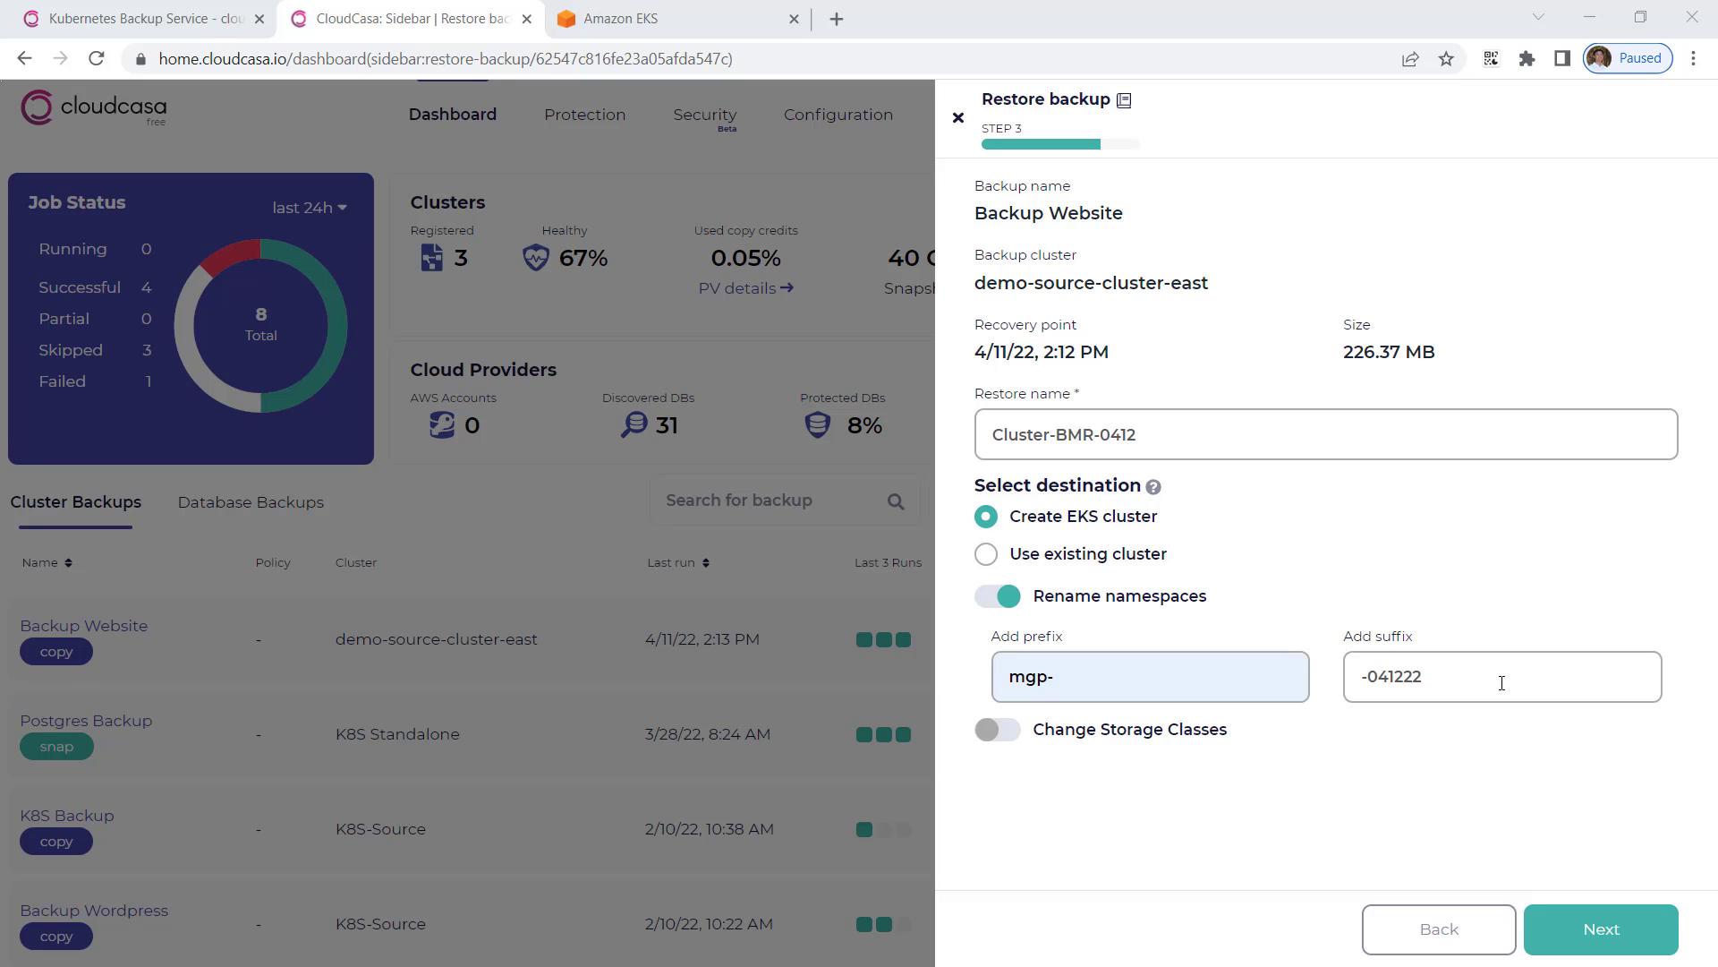
Step: Remap storage class csi-hostpath-sc to gp2 and continue to the EKS cluster settings
left_click(1059, 734)
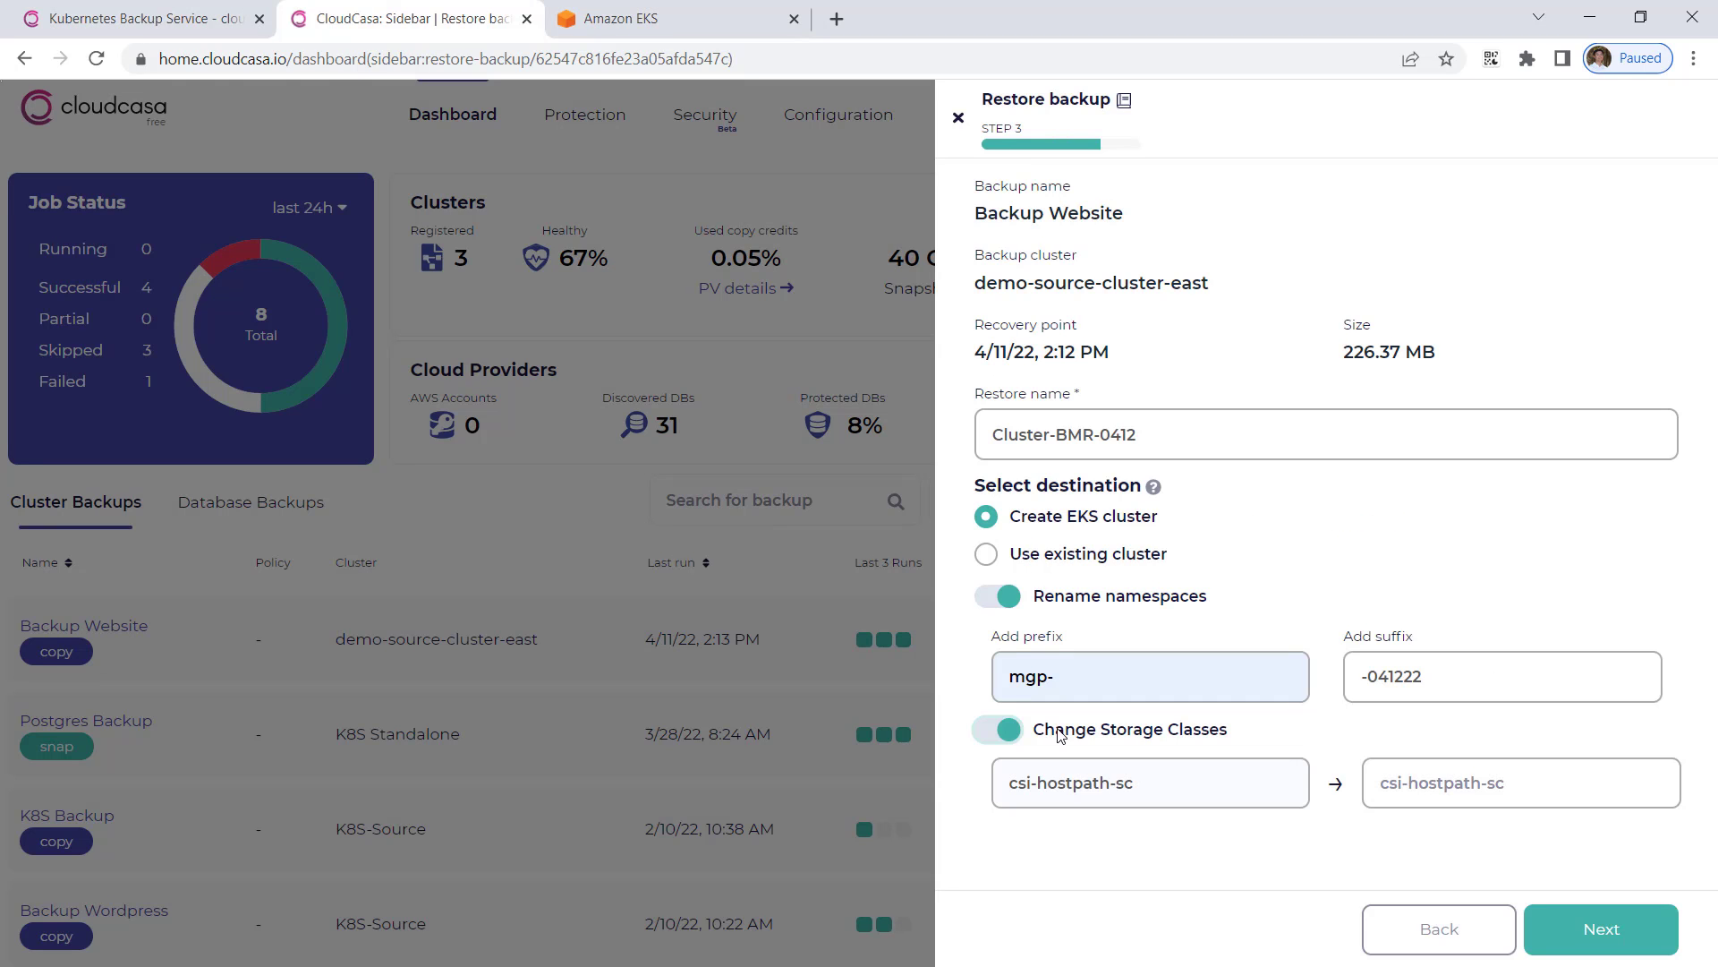
left_click(1408, 788)
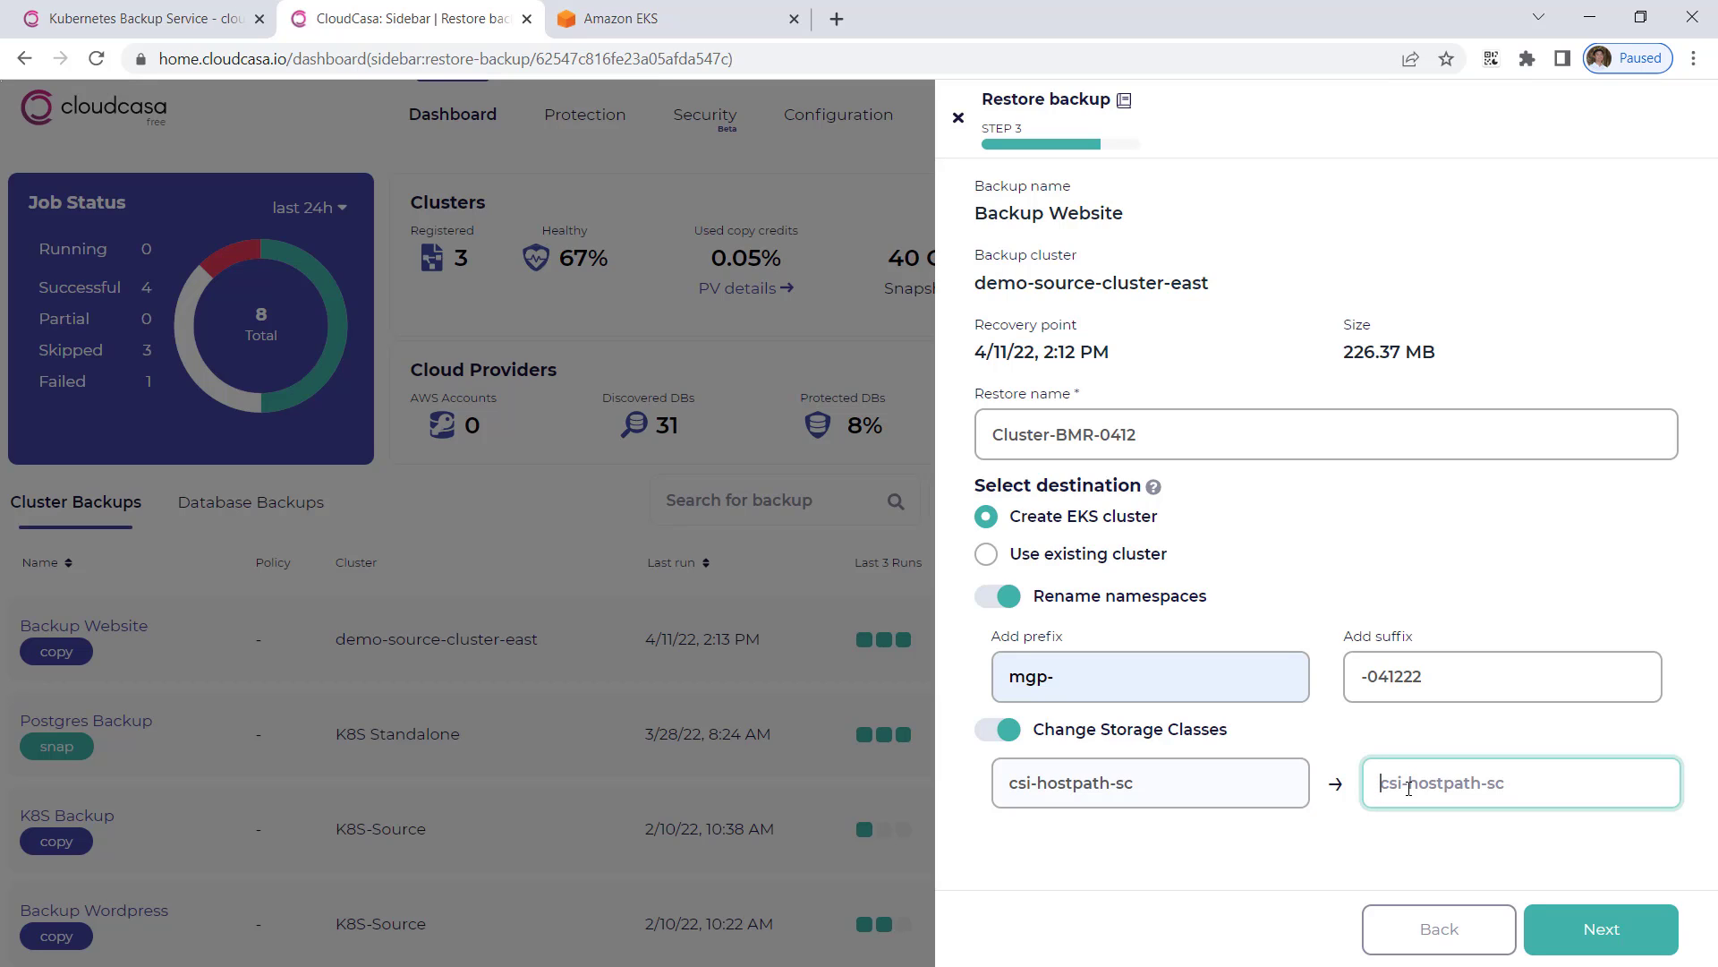
type("gp2")
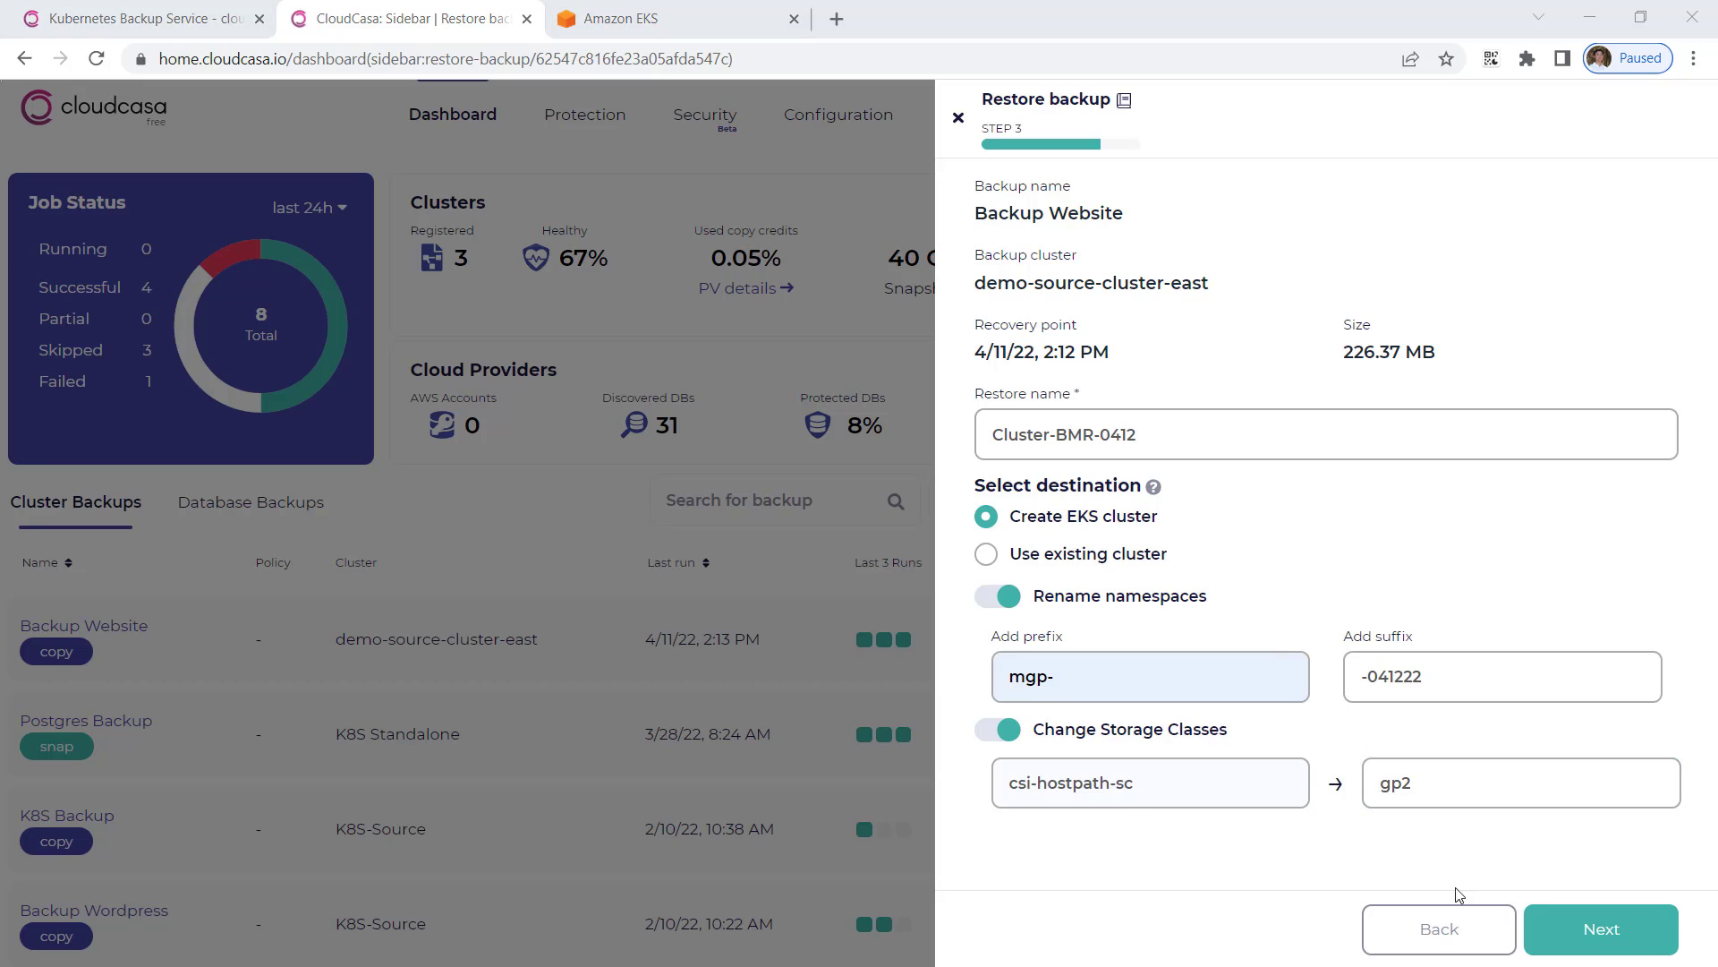
left_click(1624, 931)
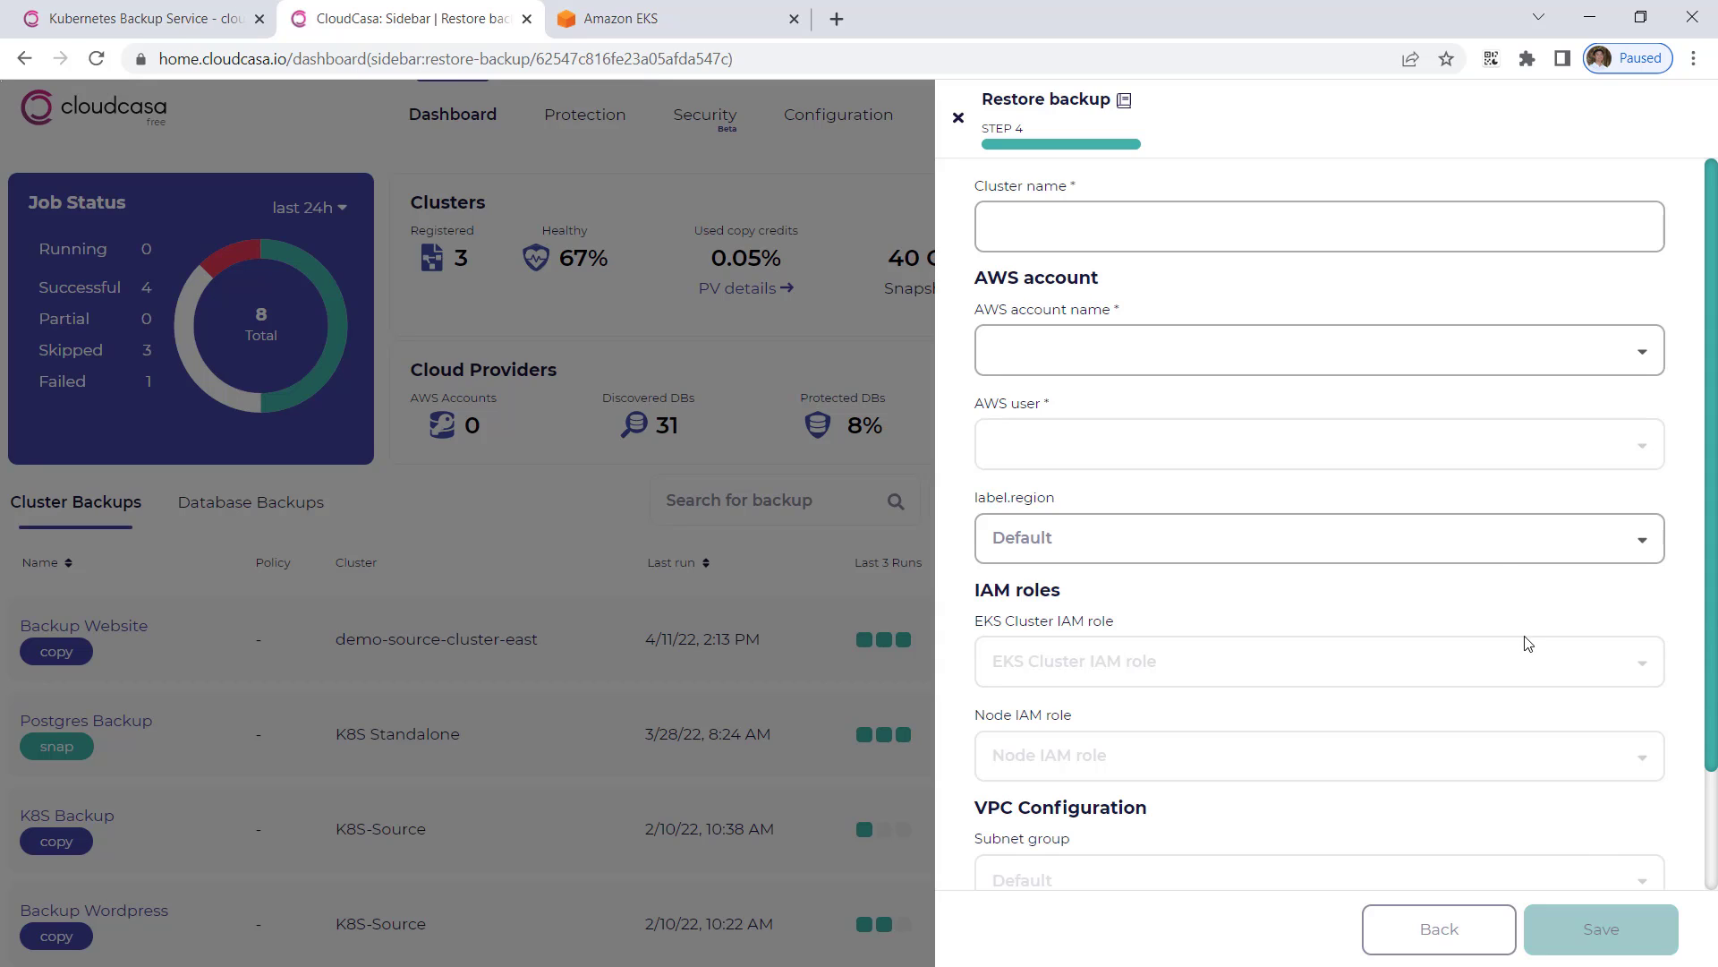
Step: Name the new EKS cluster mgp-clusterbmr-041222 and choose its AWS account
left_click(1176, 227)
type("m")
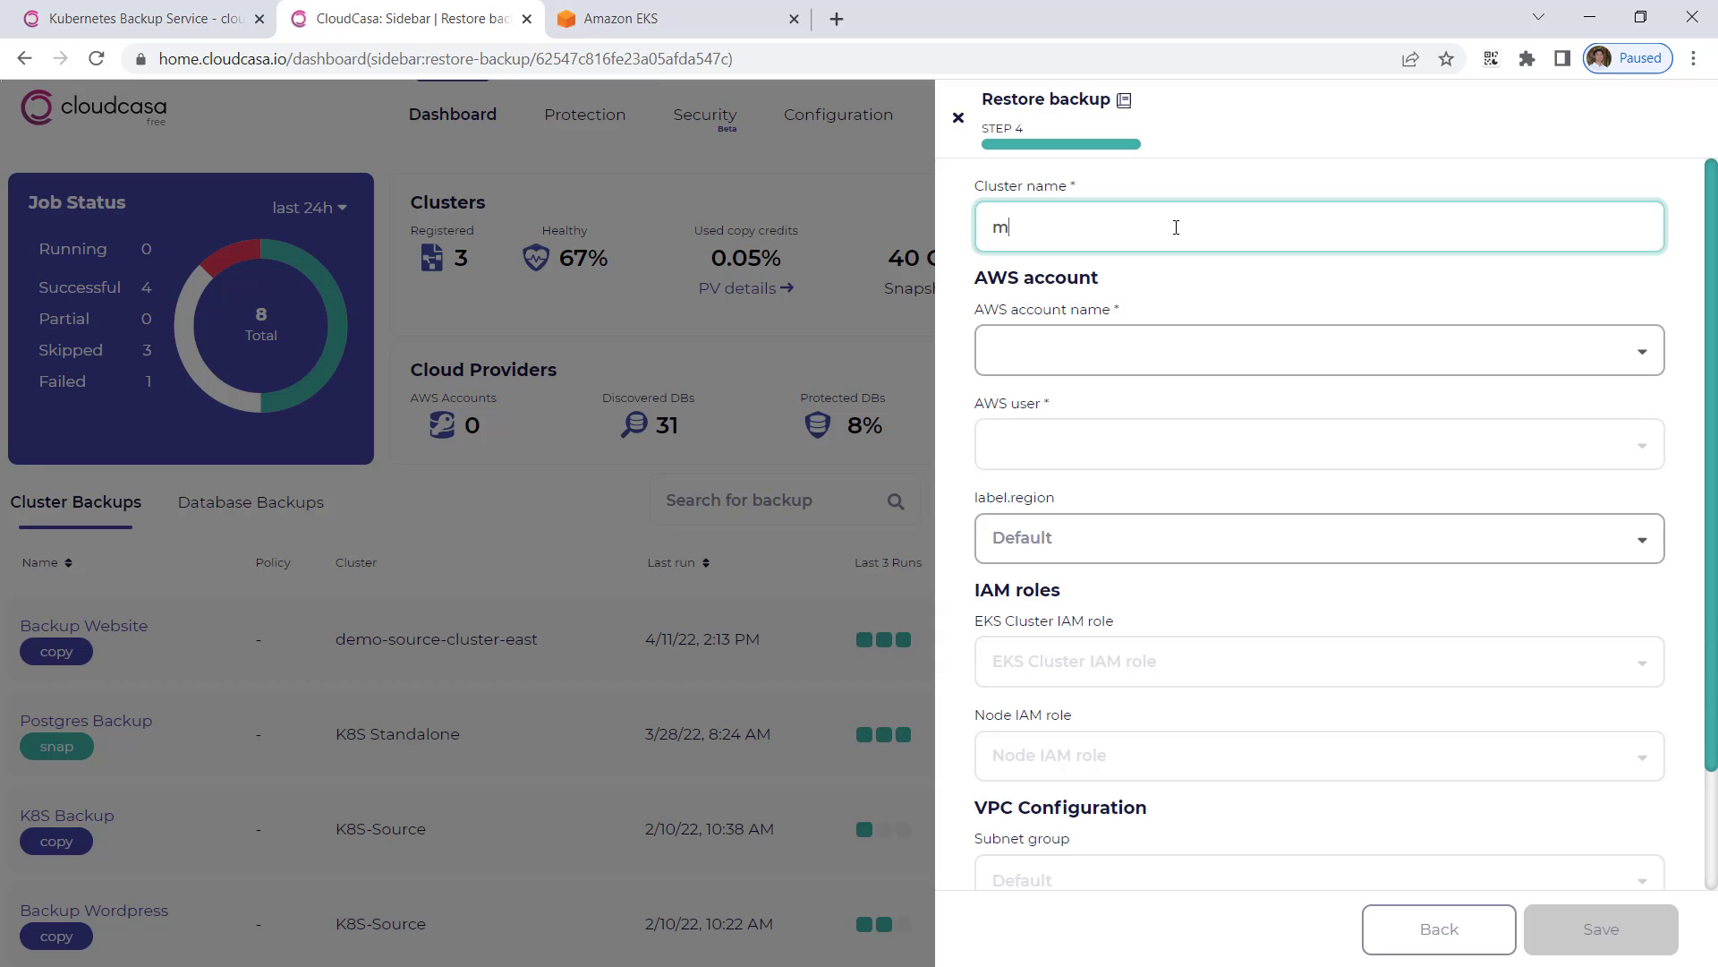
type("gp-clusterbmr-041222")
key("Tab")
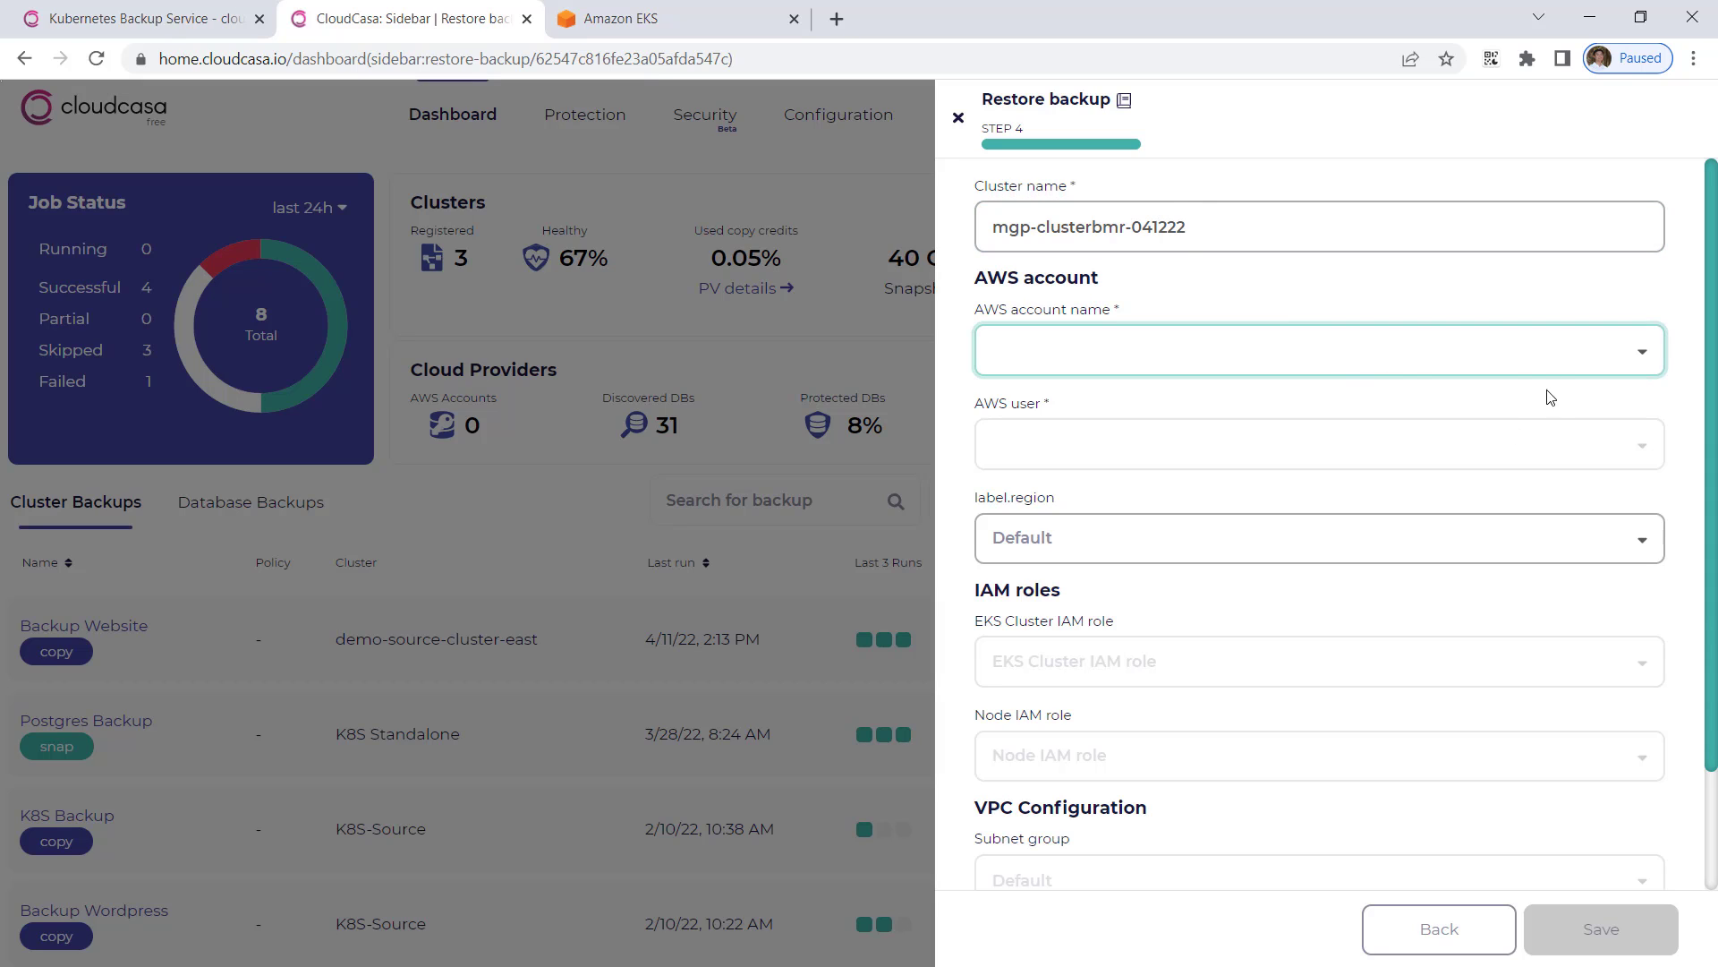
left_click(1533, 369)
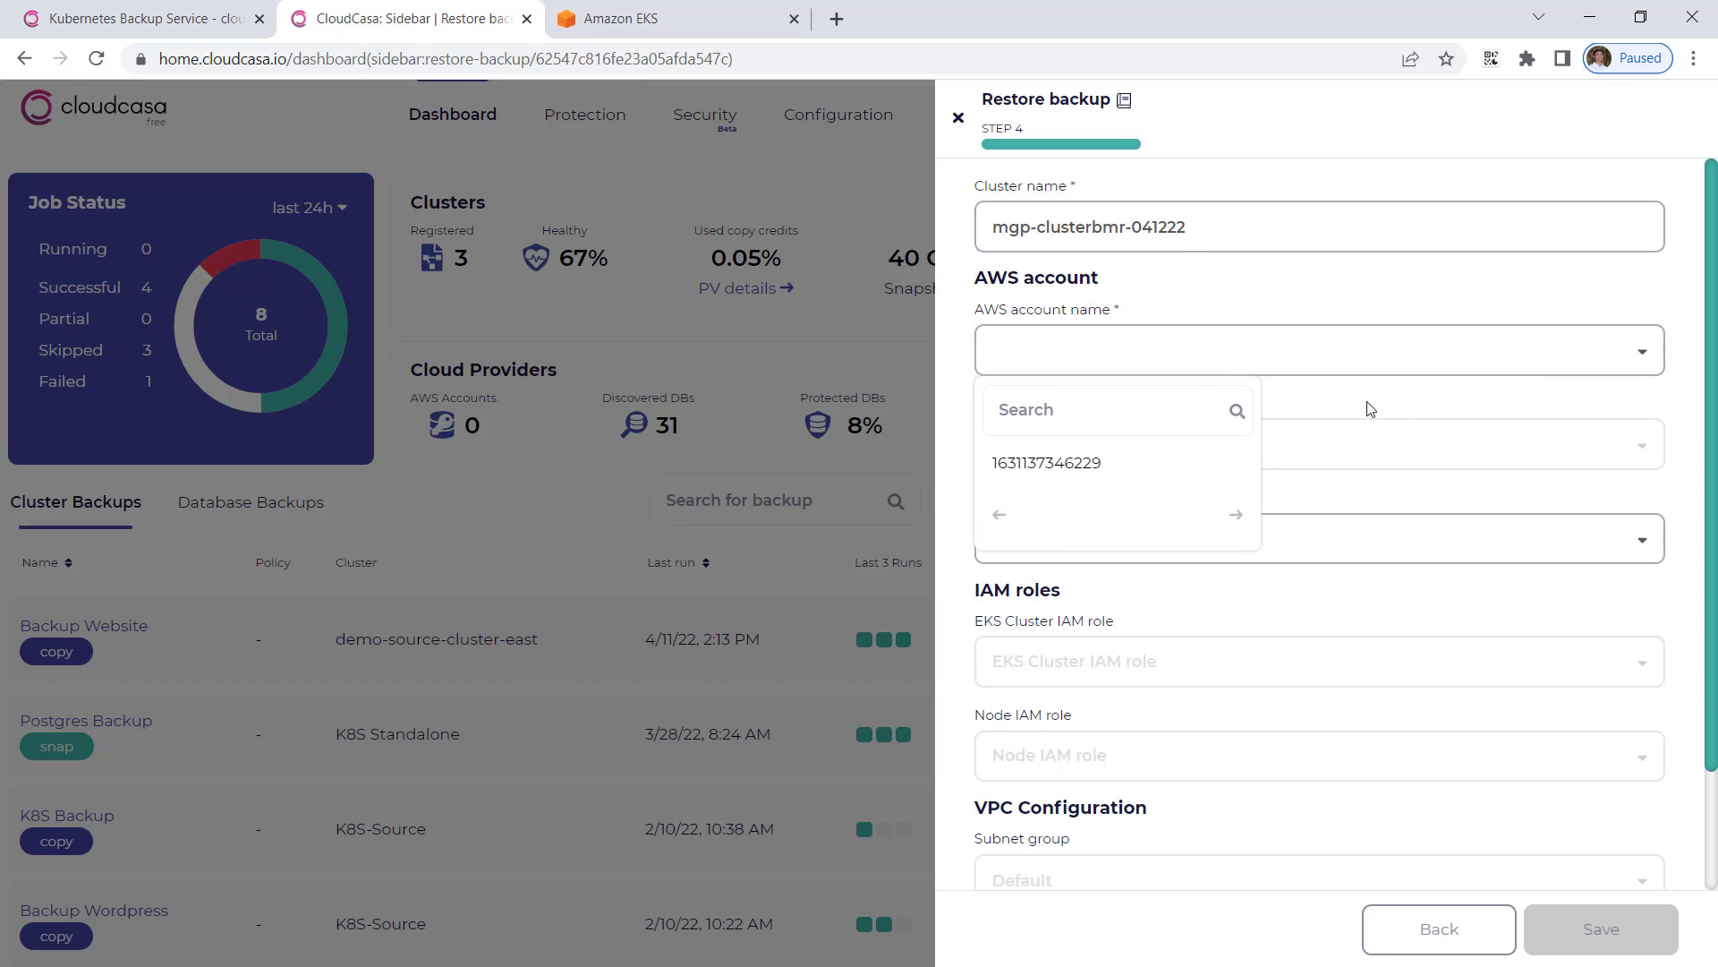
left_click(1154, 464)
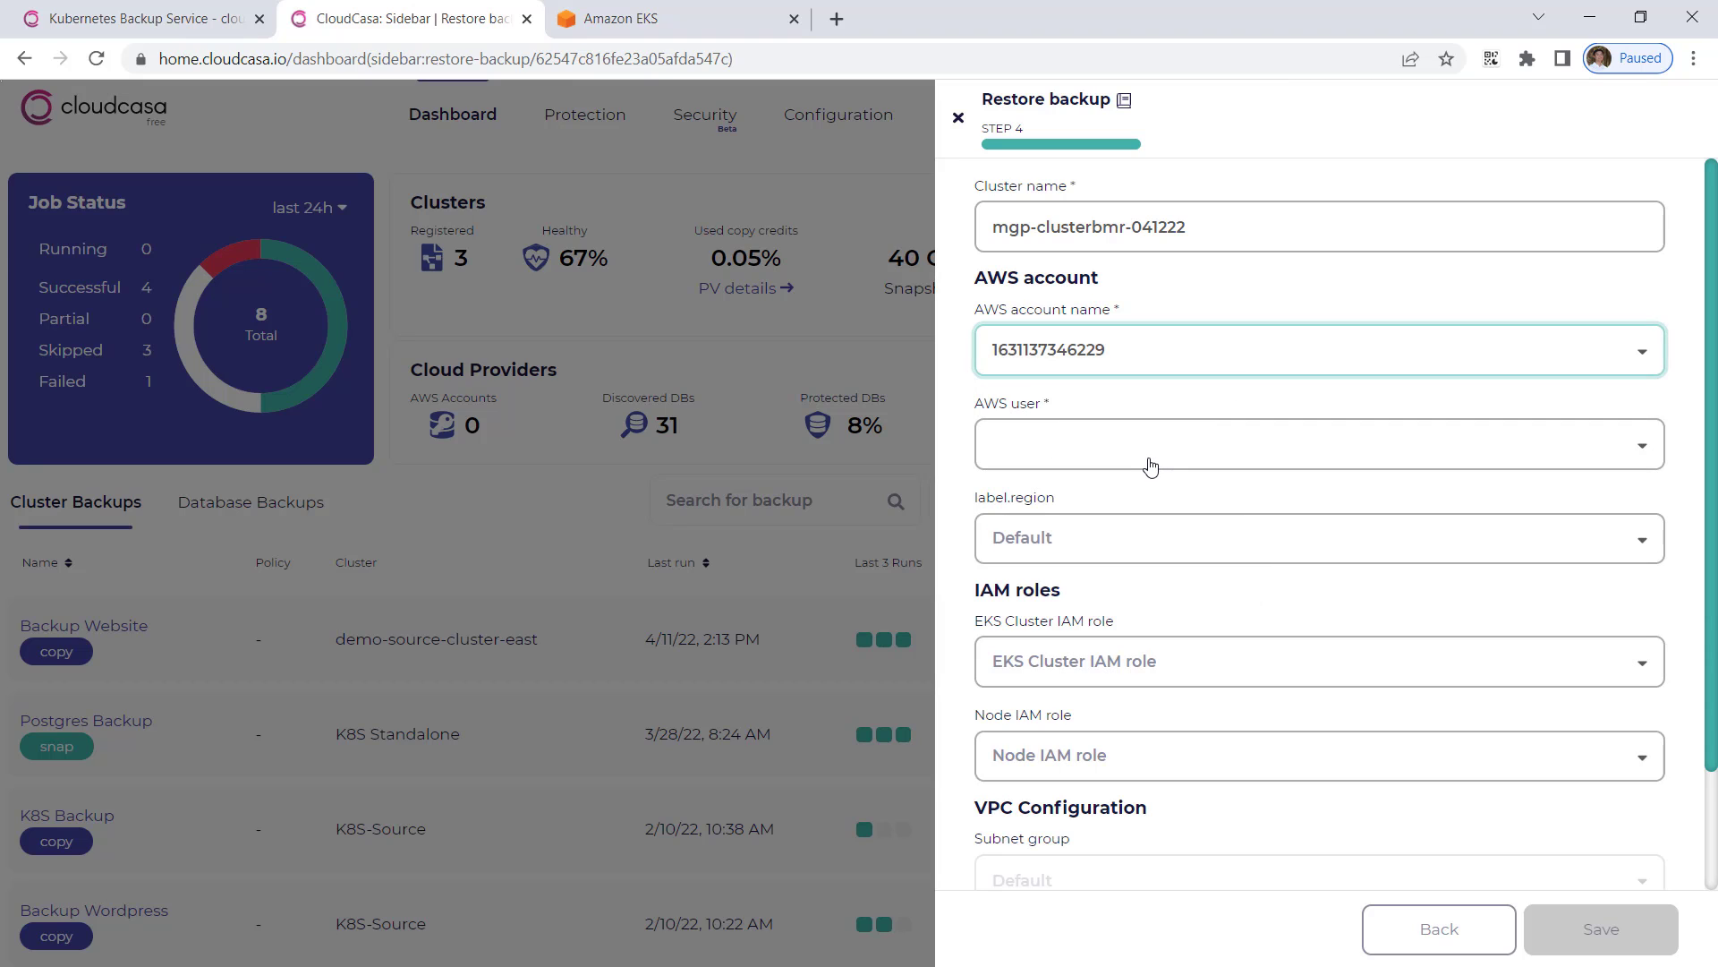
Step: Search for and select the AWS user, and set the region to us-east-1
left_click(1150, 465)
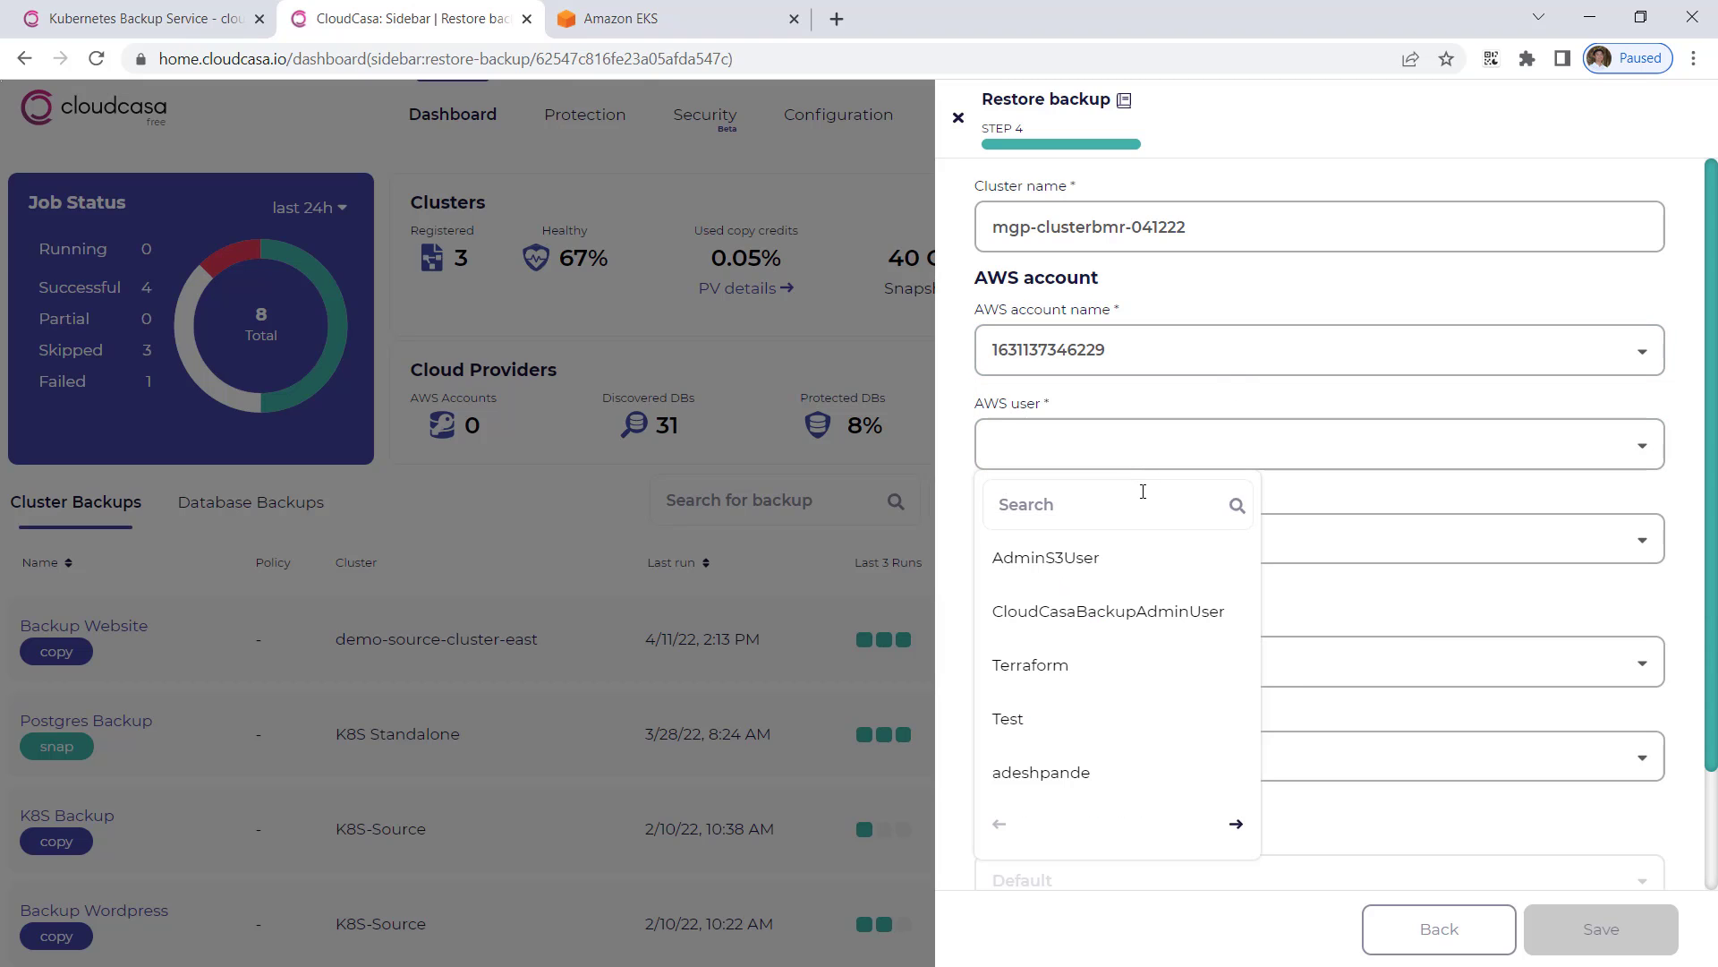
left_click(1144, 492)
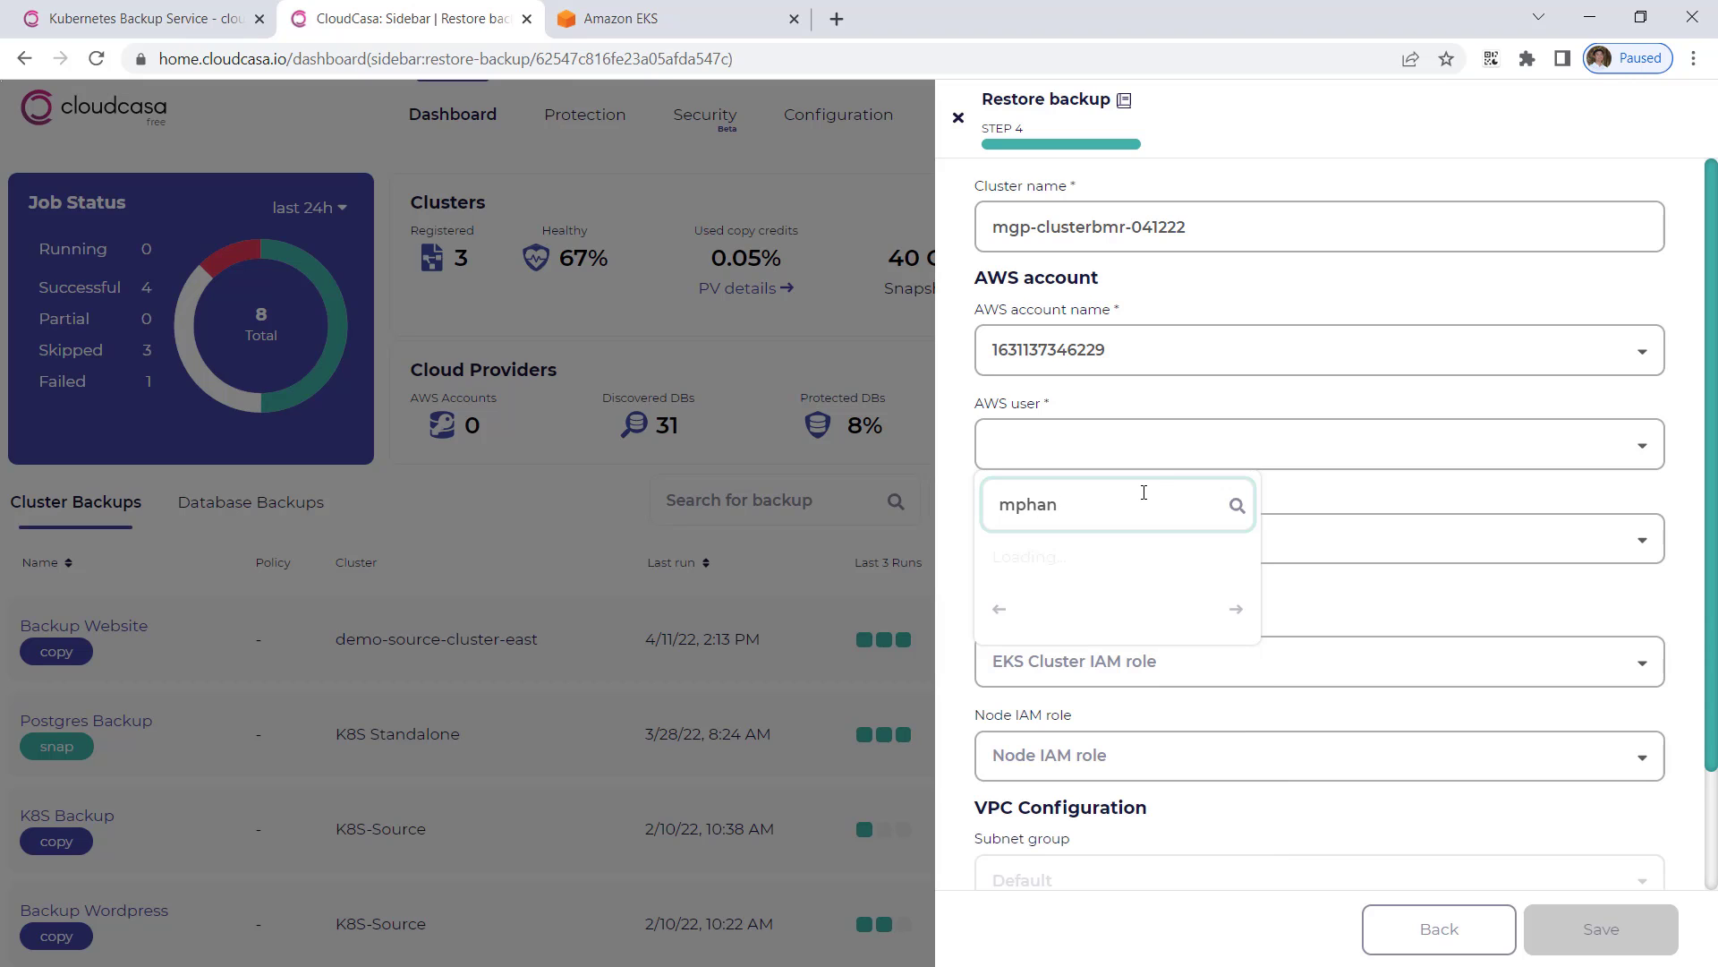
left_click(1070, 571)
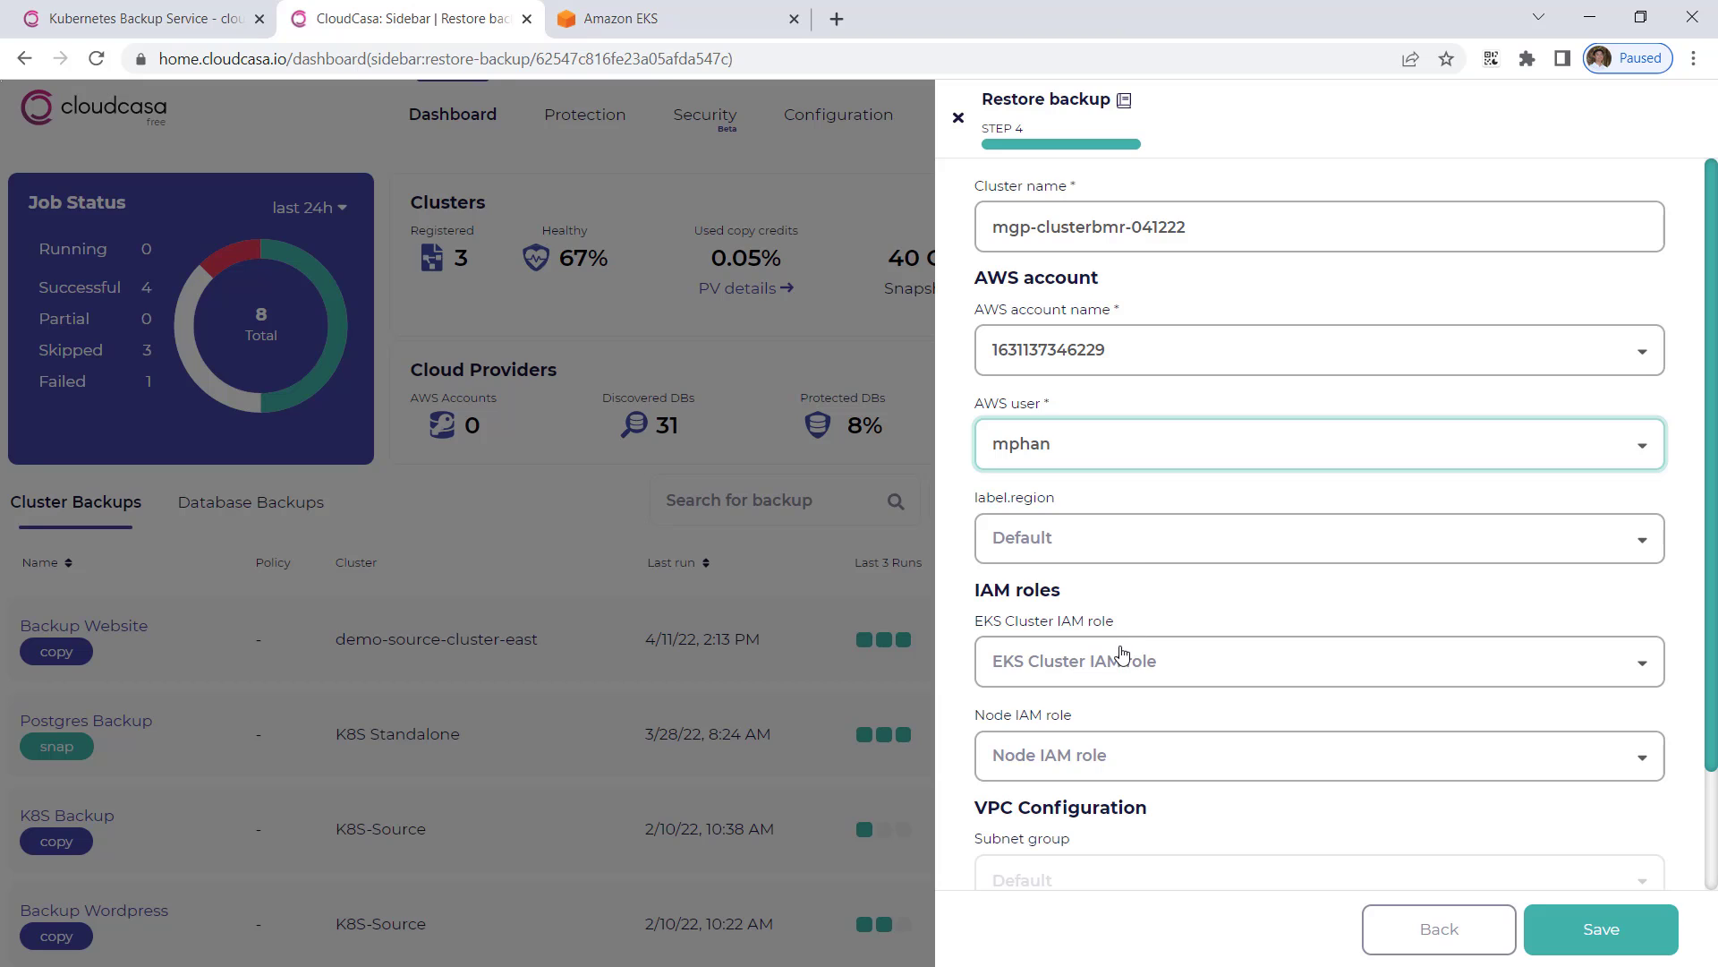
left_click(1140, 555)
scroll(1085, 433, "down", 3)
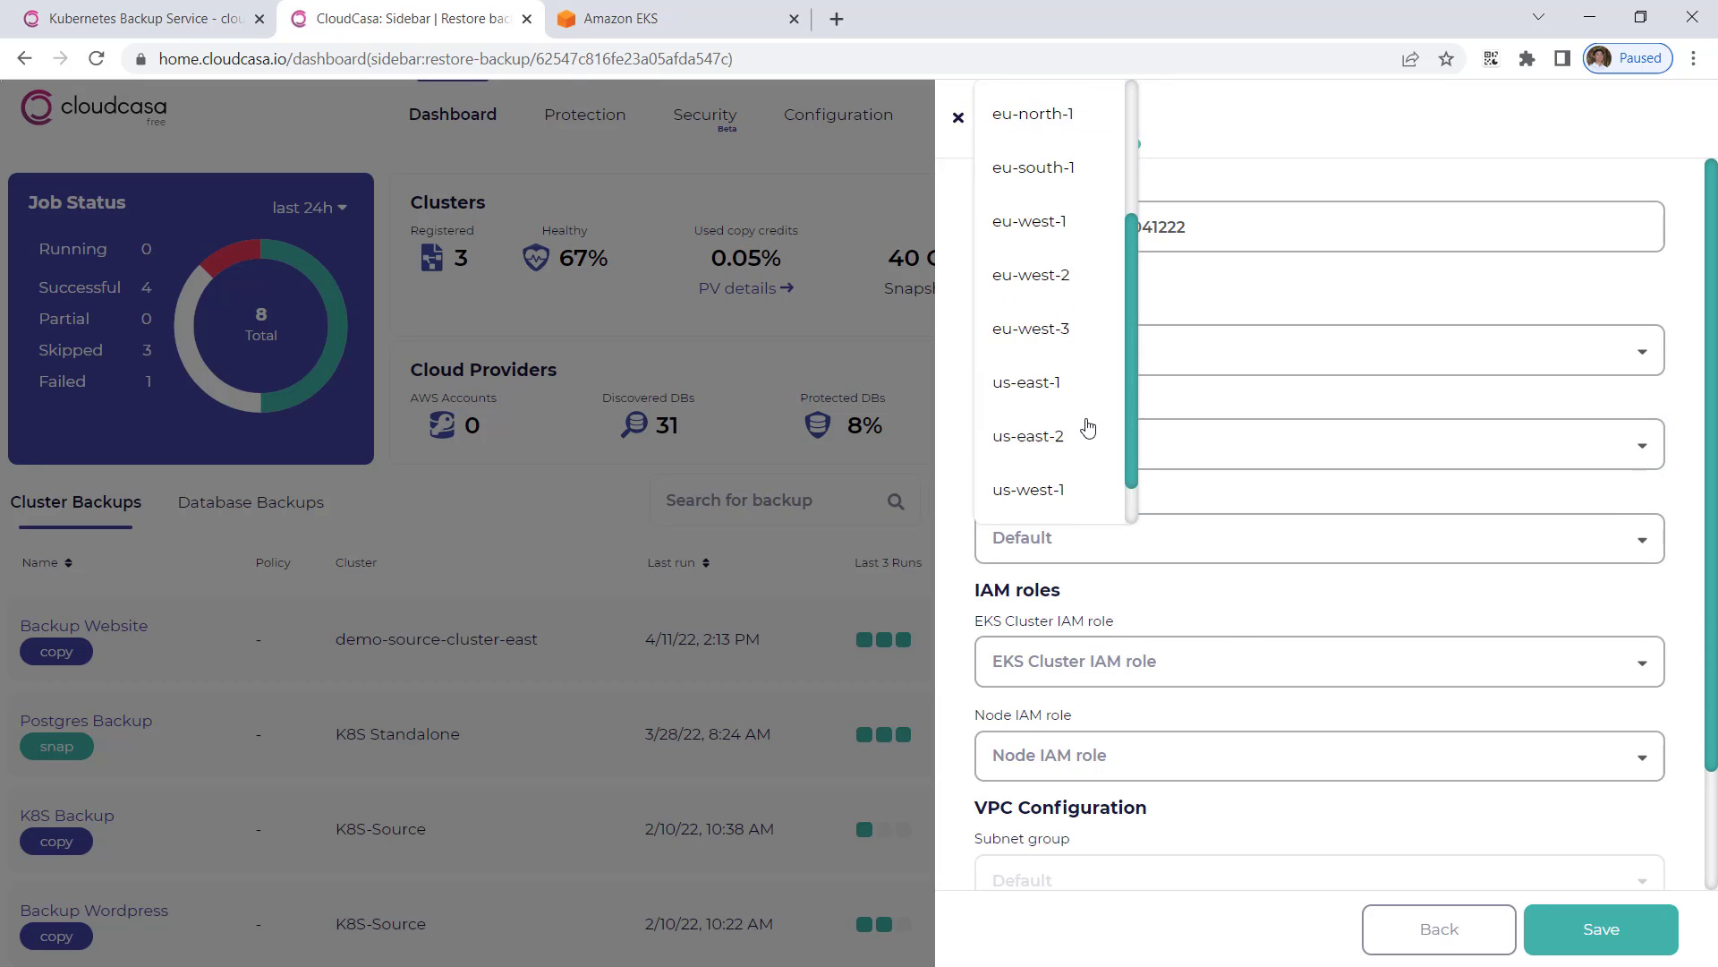
left_click(1046, 339)
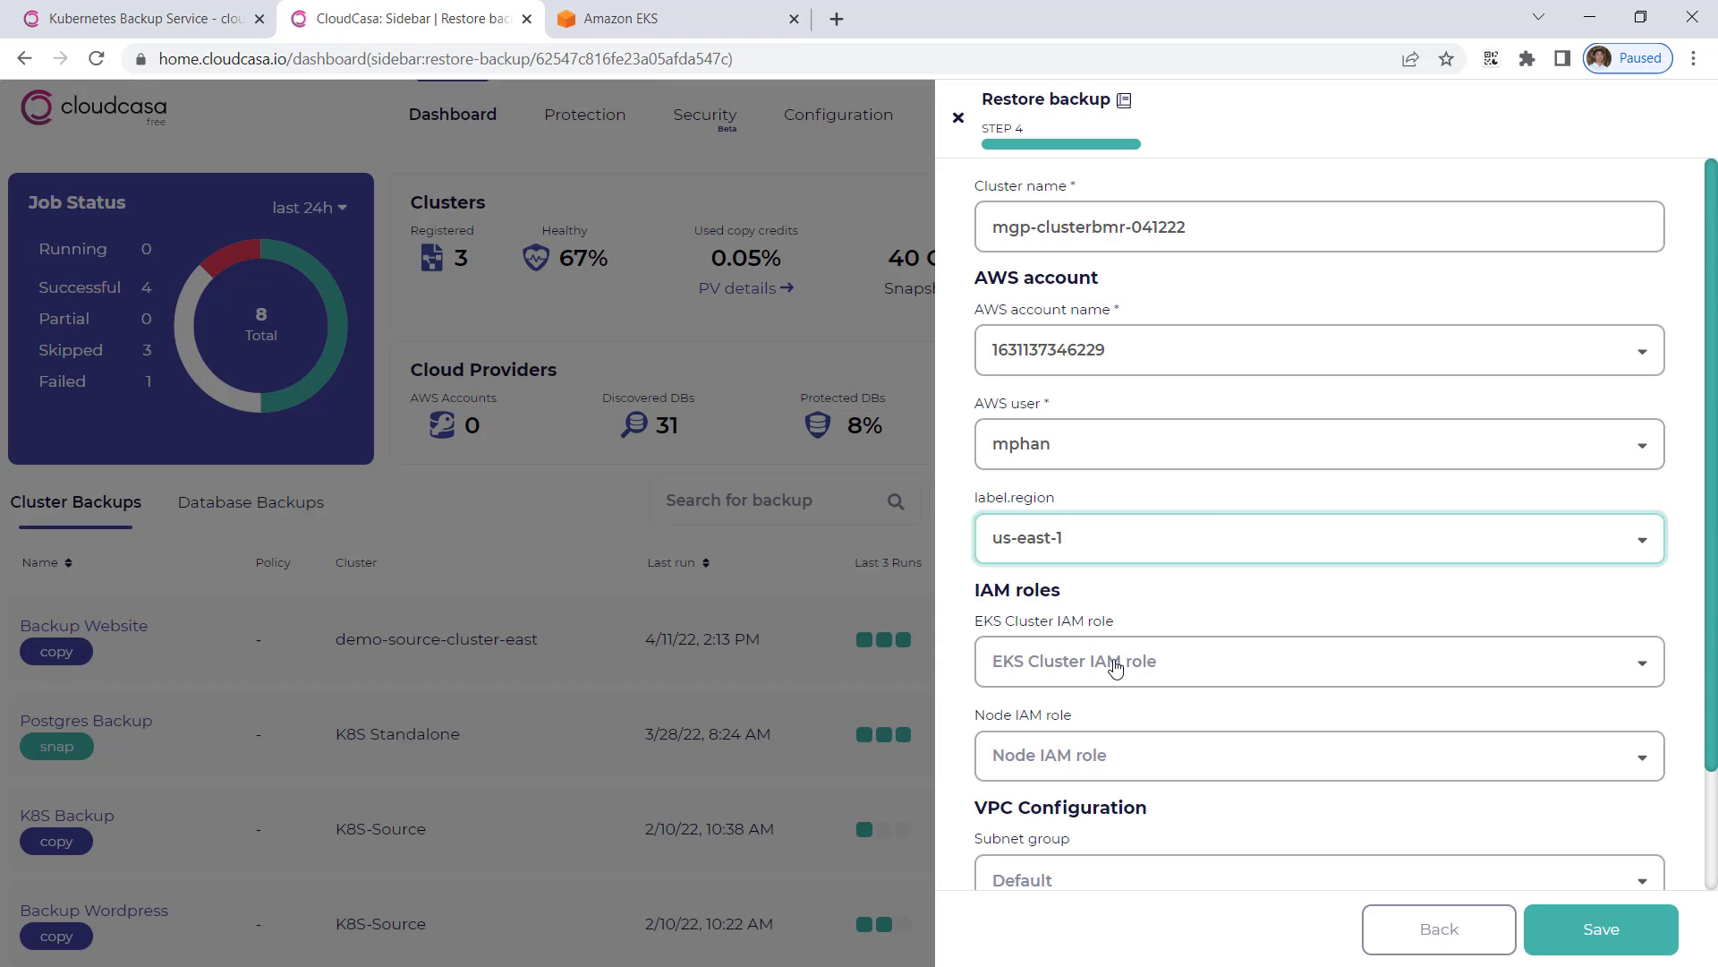
Step: Set the EKS cluster IAM role to eksClusterRole
left_click(1115, 668)
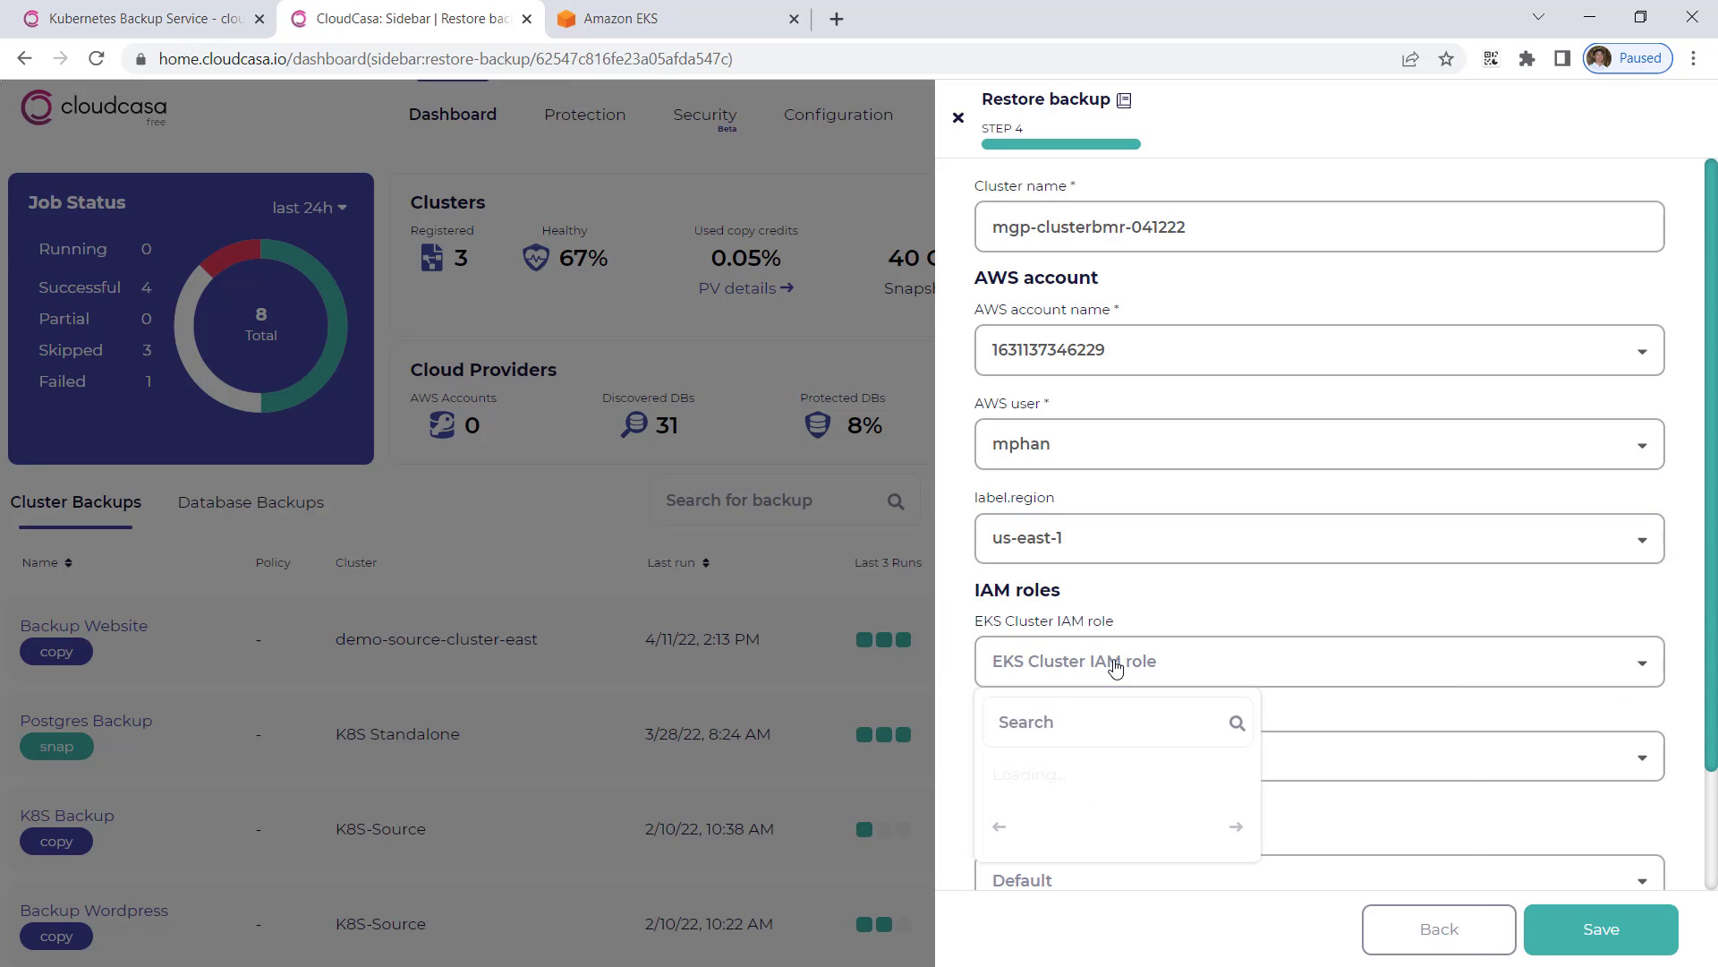
type("ek")
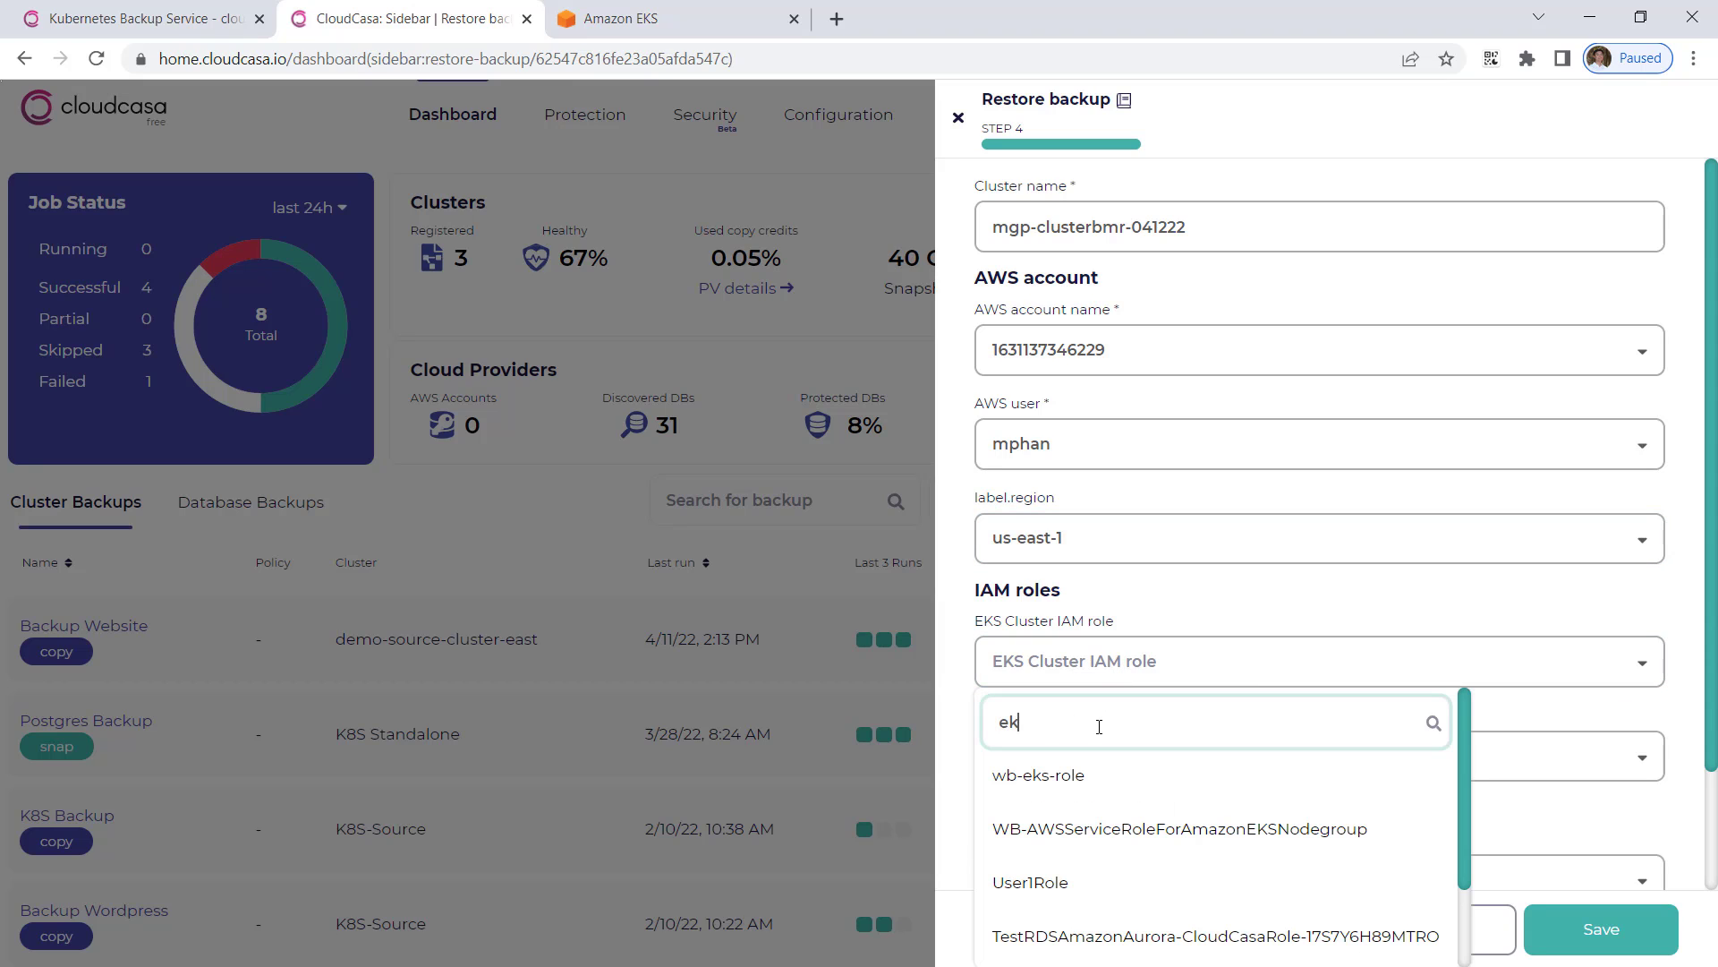
type("sClusterRole")
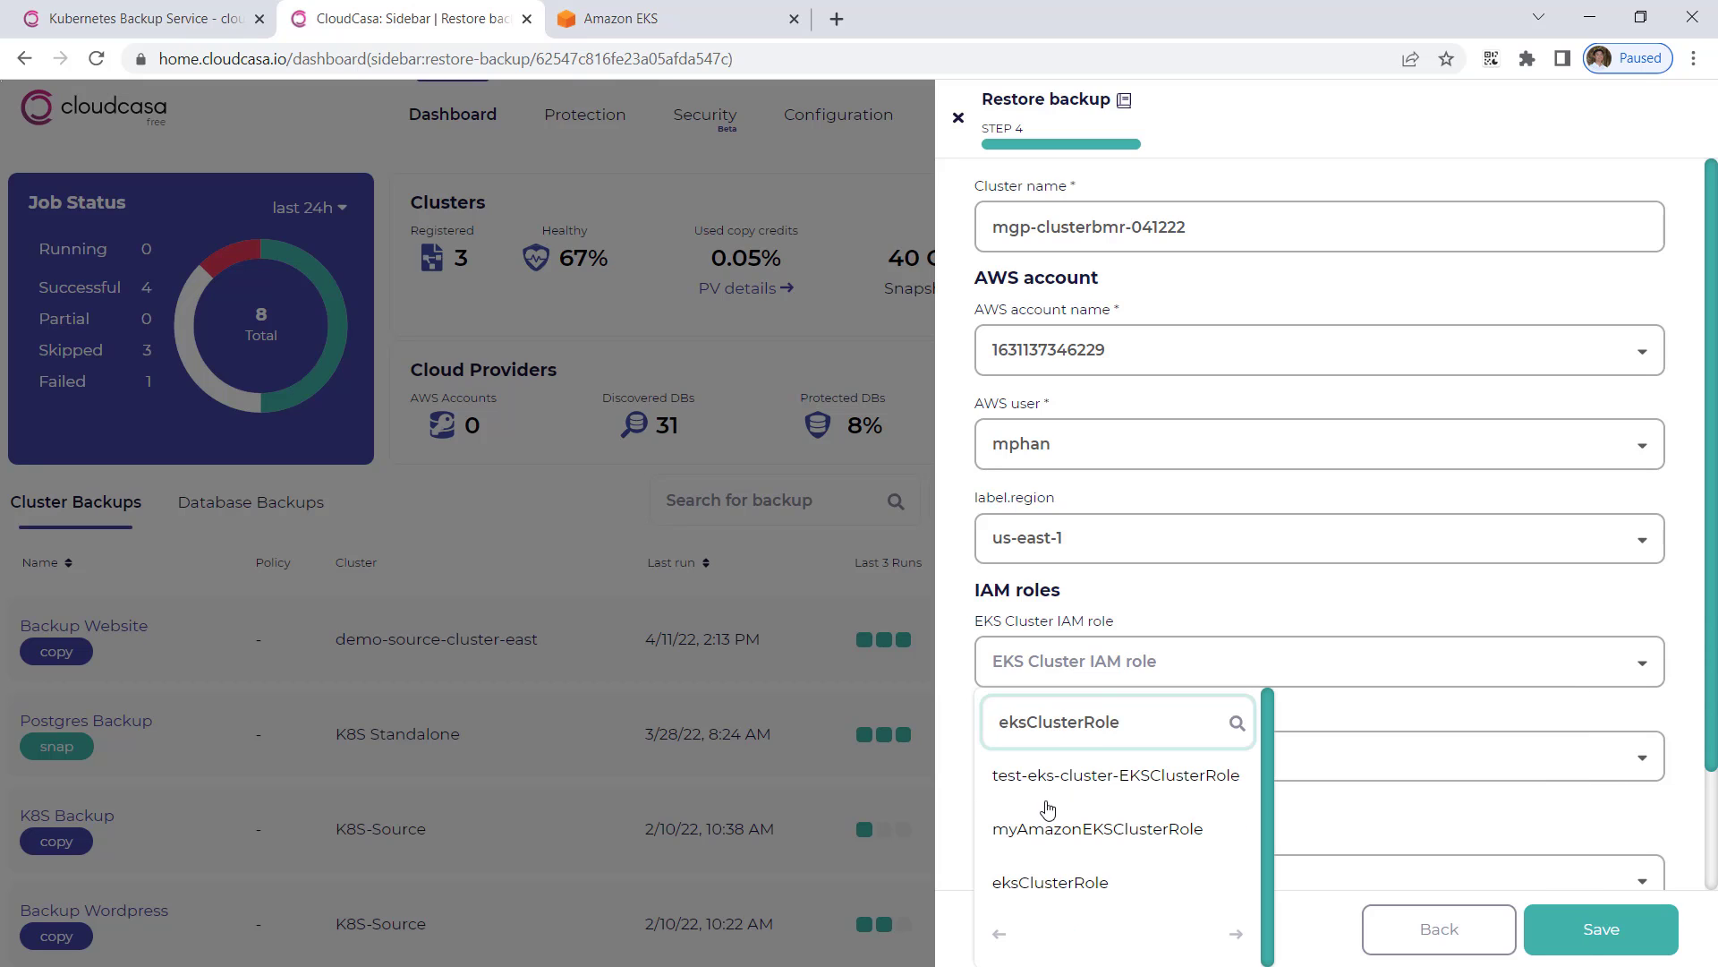
left_click(1050, 883)
Step: Set the node IAM role to AmazonEKSNodeRole and save to start the restore
left_click(1057, 755)
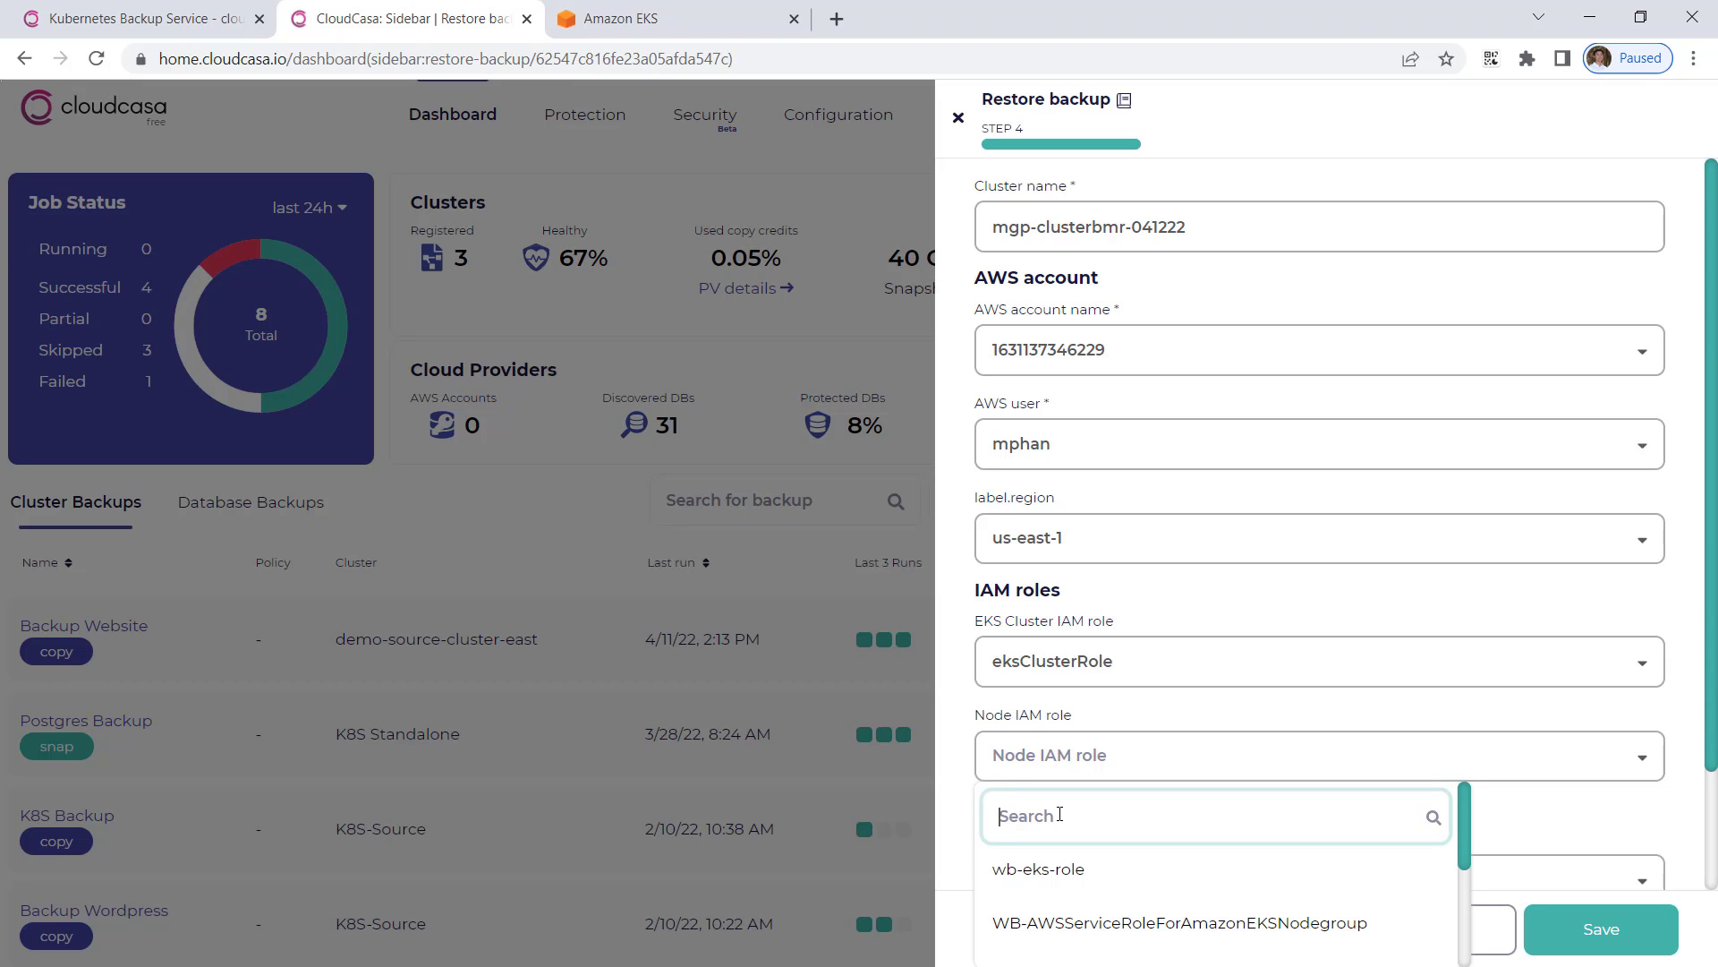
type("EKSNodeRole")
left_click(1710, 758)
left_click(1265, 768)
left_click(1209, 828)
type("eksNodeRole")
scroll(1154, 886, "down", 1)
left_click(1149, 892)
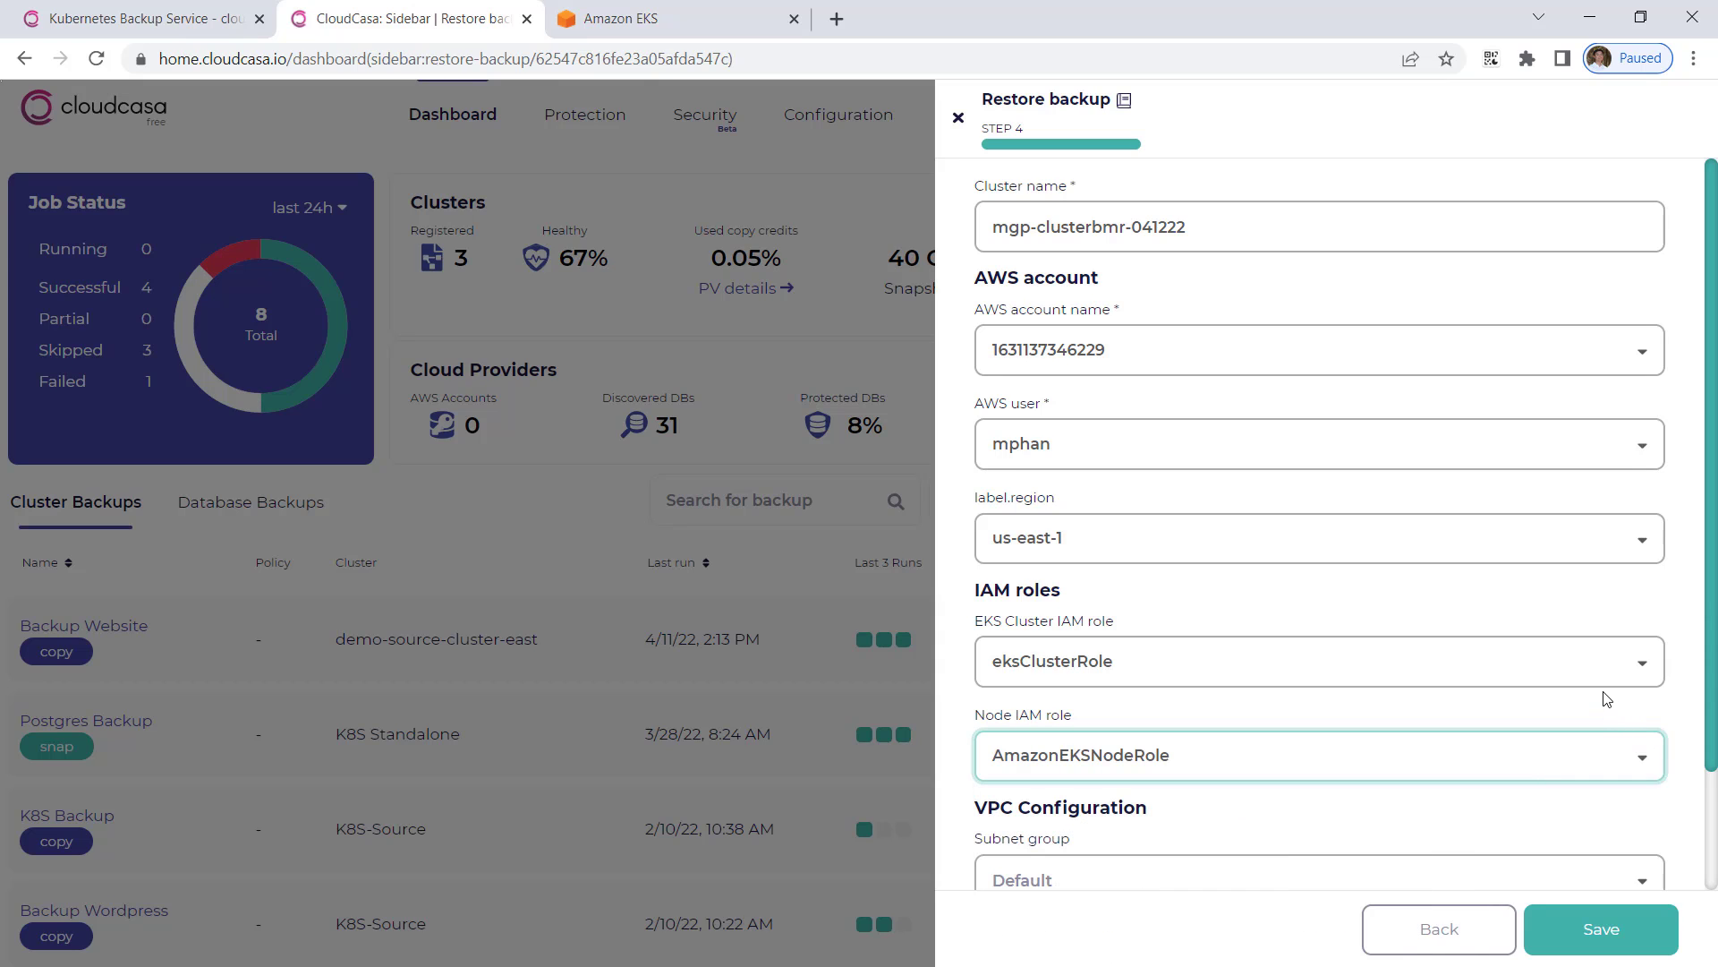
scroll(1668, 683, "down", 2)
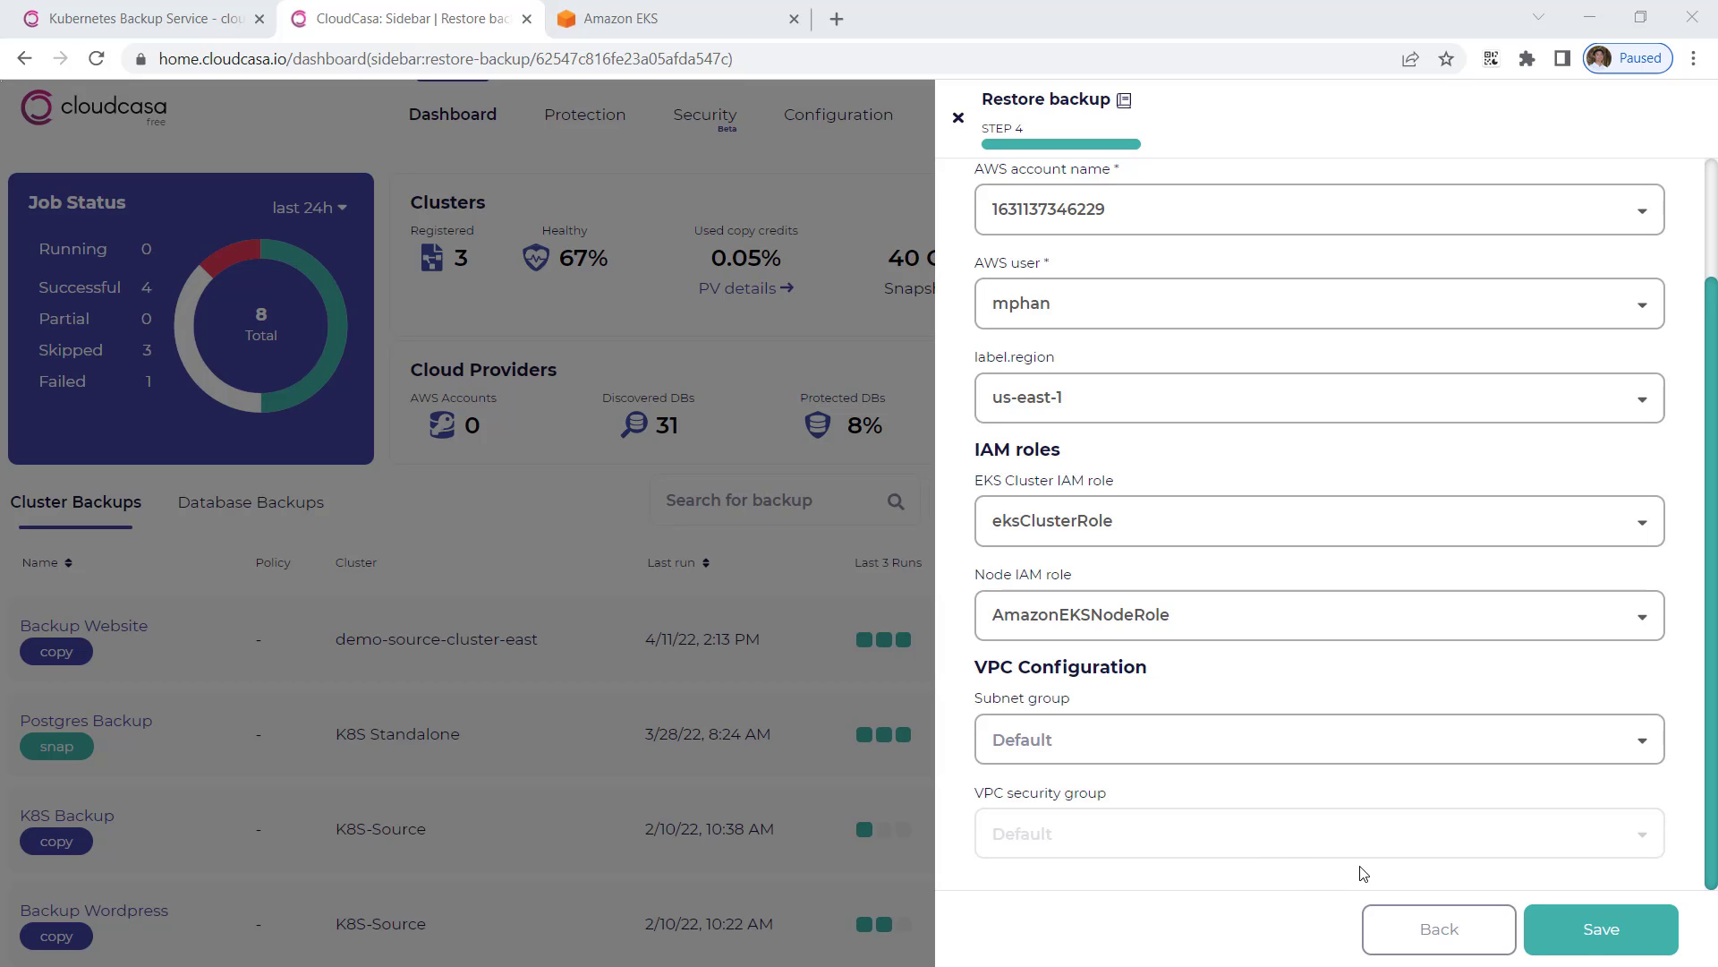
left_click(1588, 948)
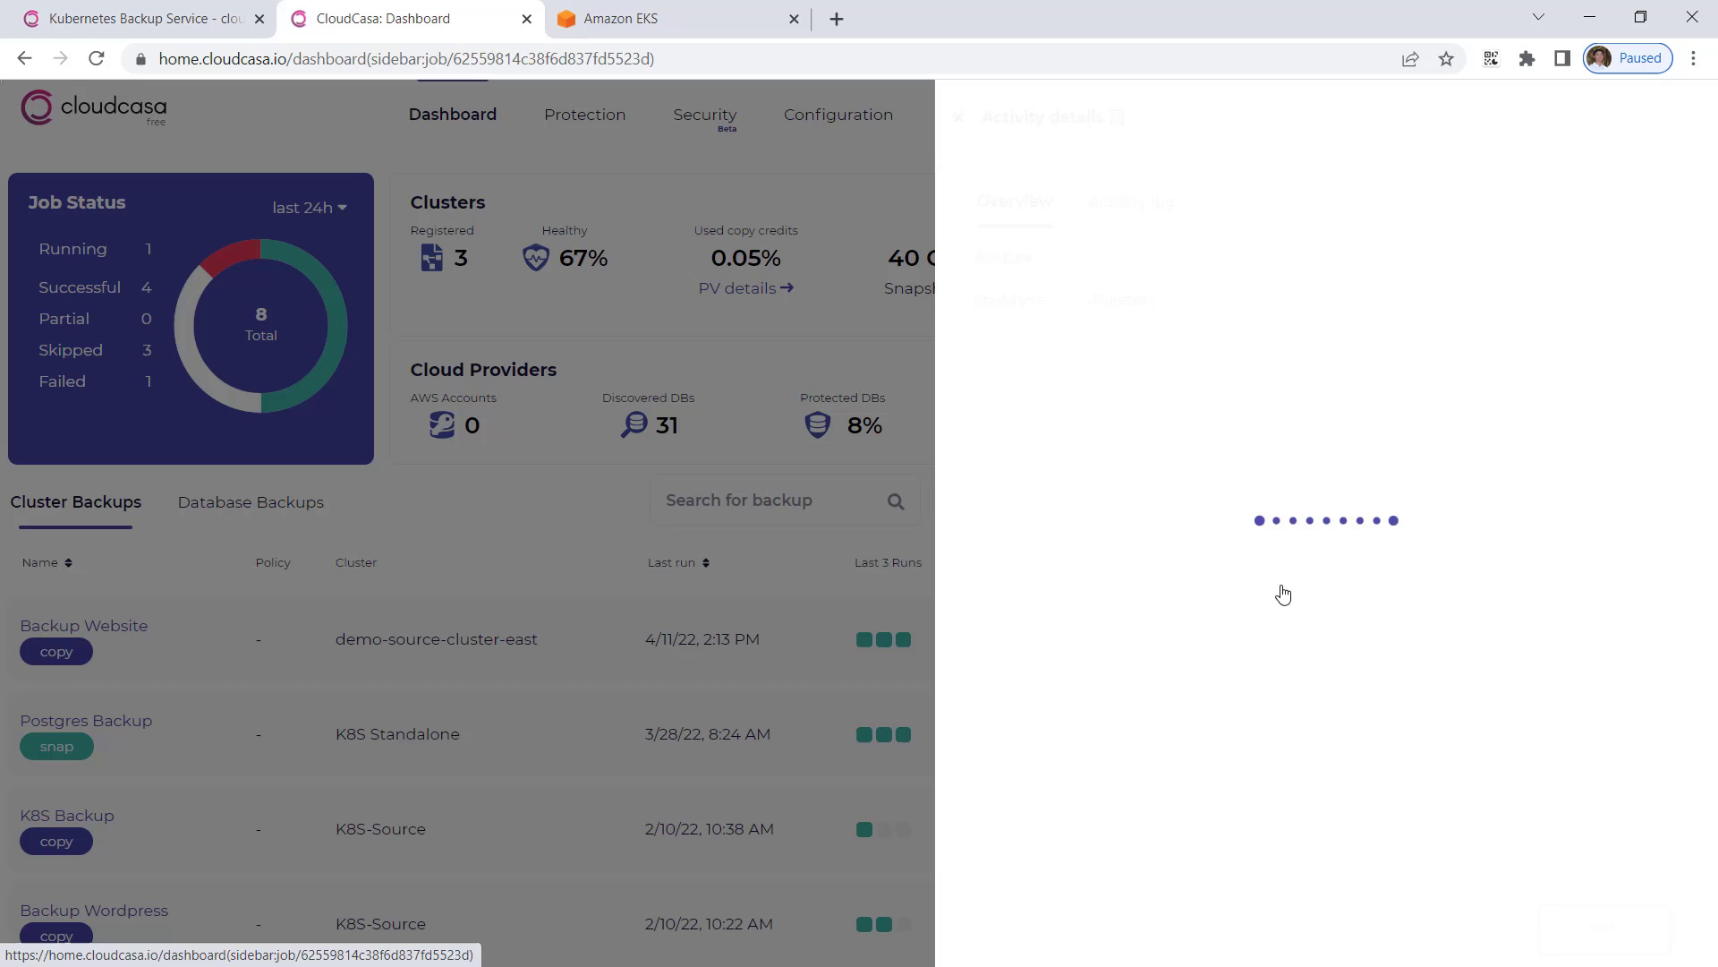
Step: Open the Cluster-BMR-0412 job's activity log showing creation of mgp-clusterbmr-041222
left_click(1280, 593)
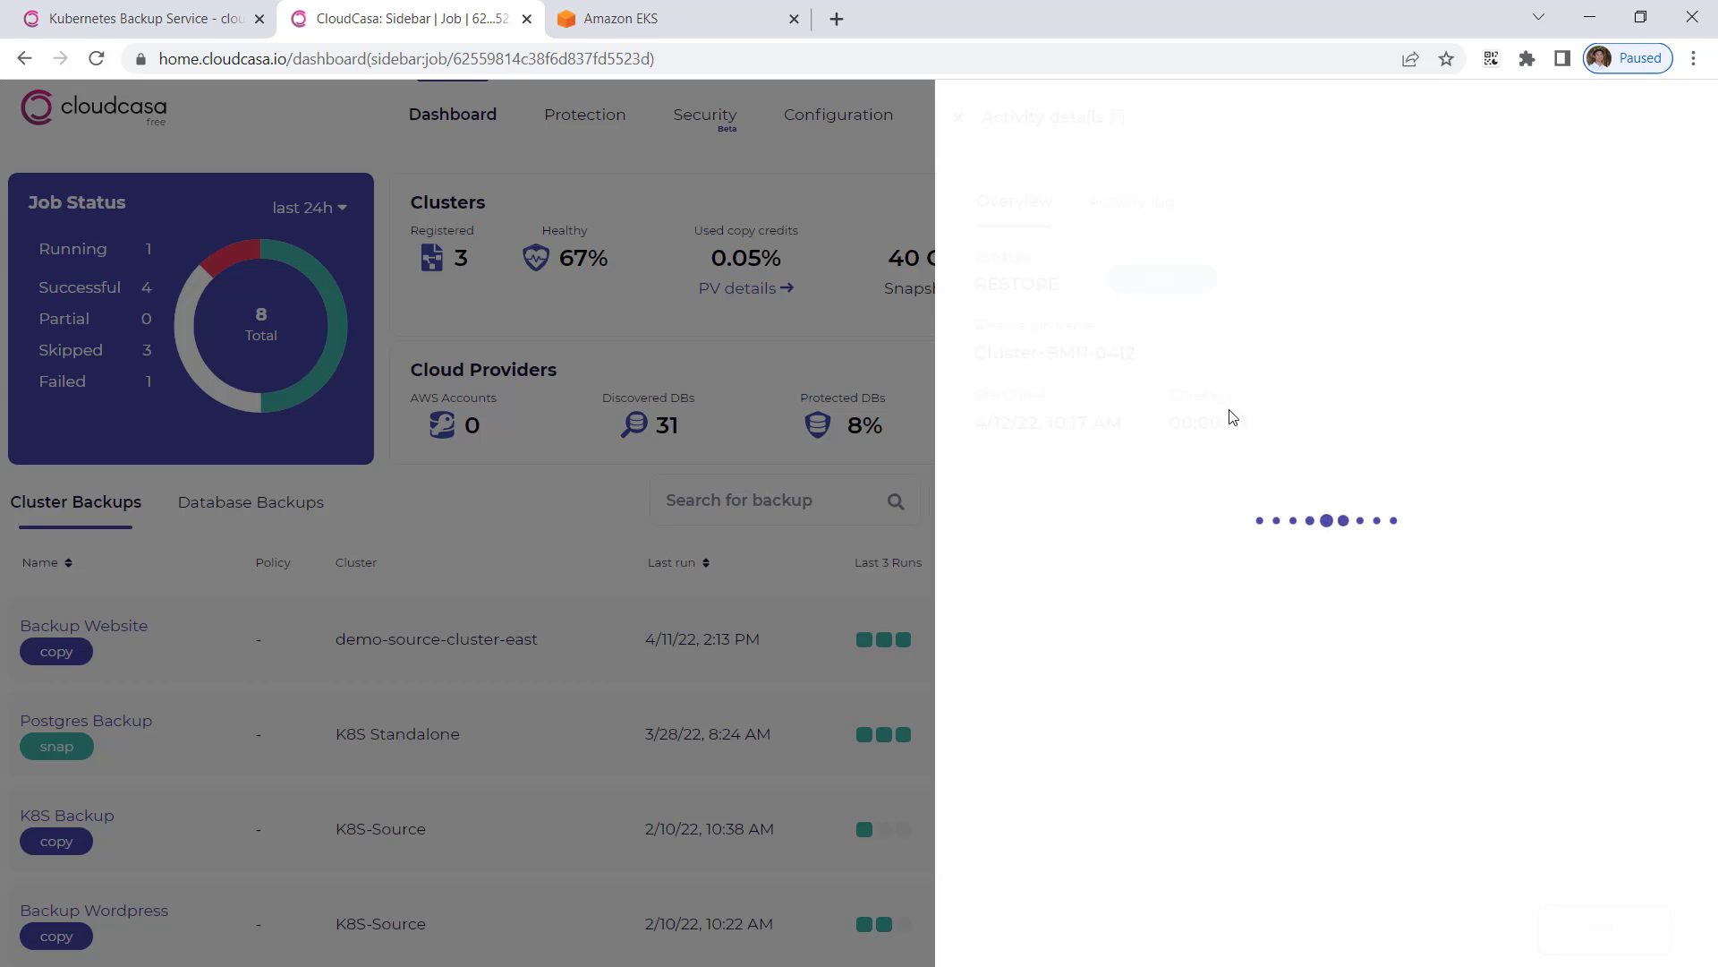
left_click(1129, 208)
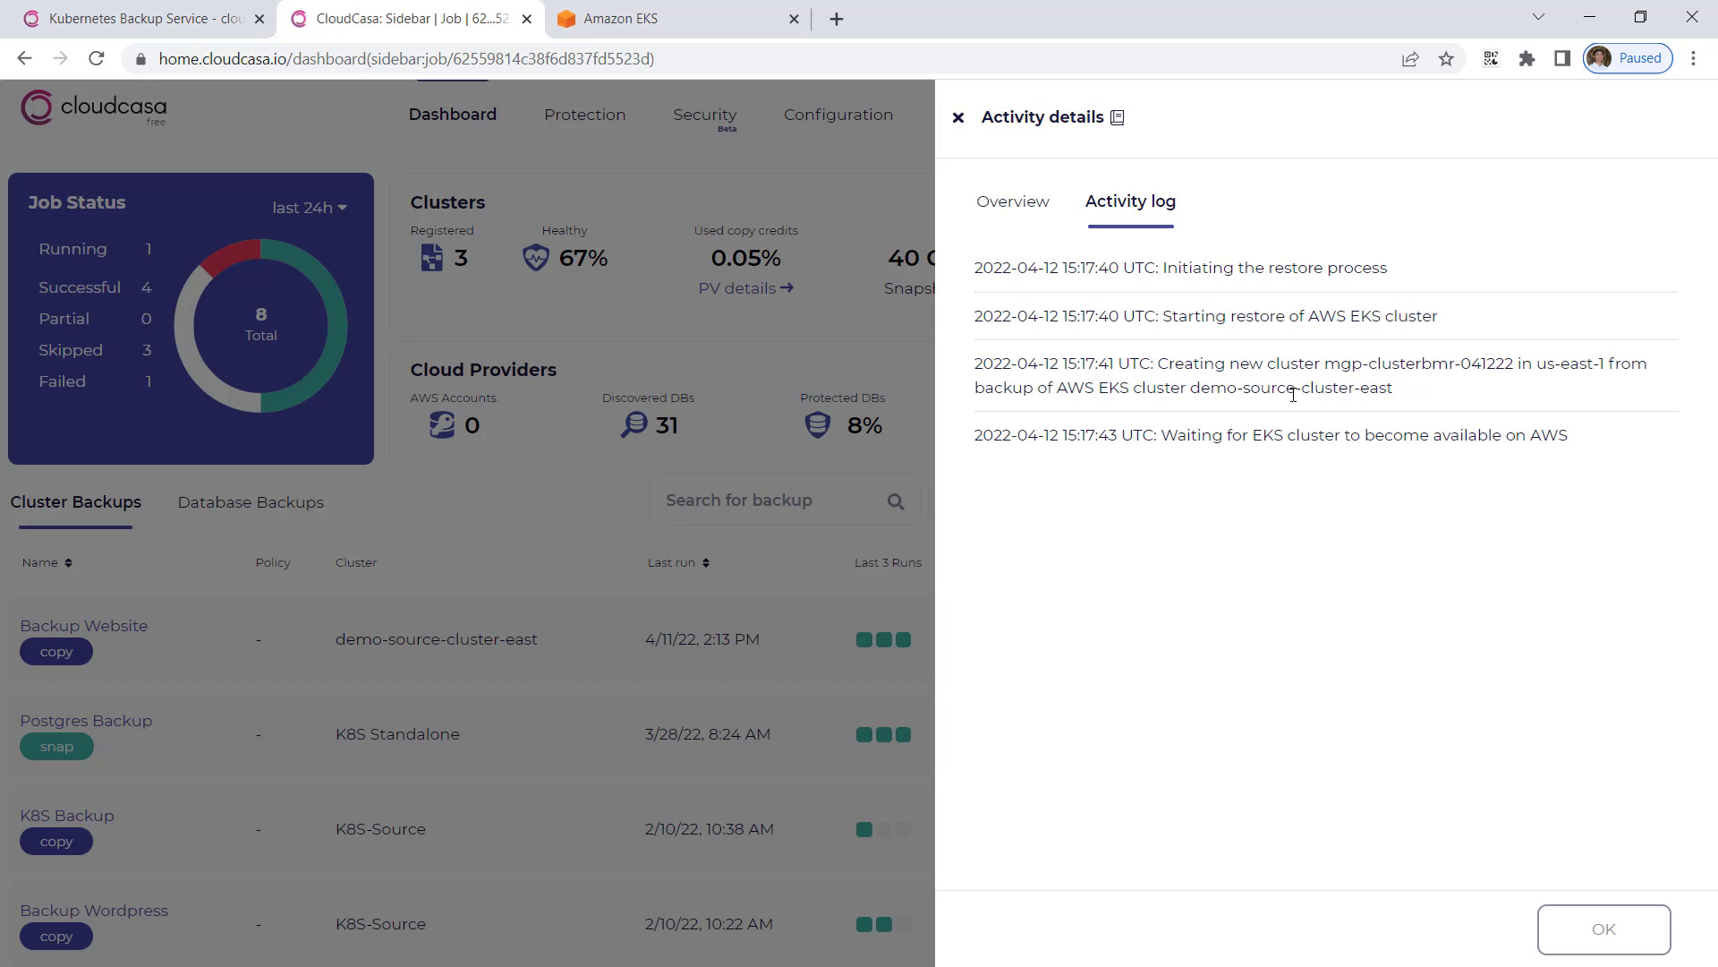
left_click(667, 23)
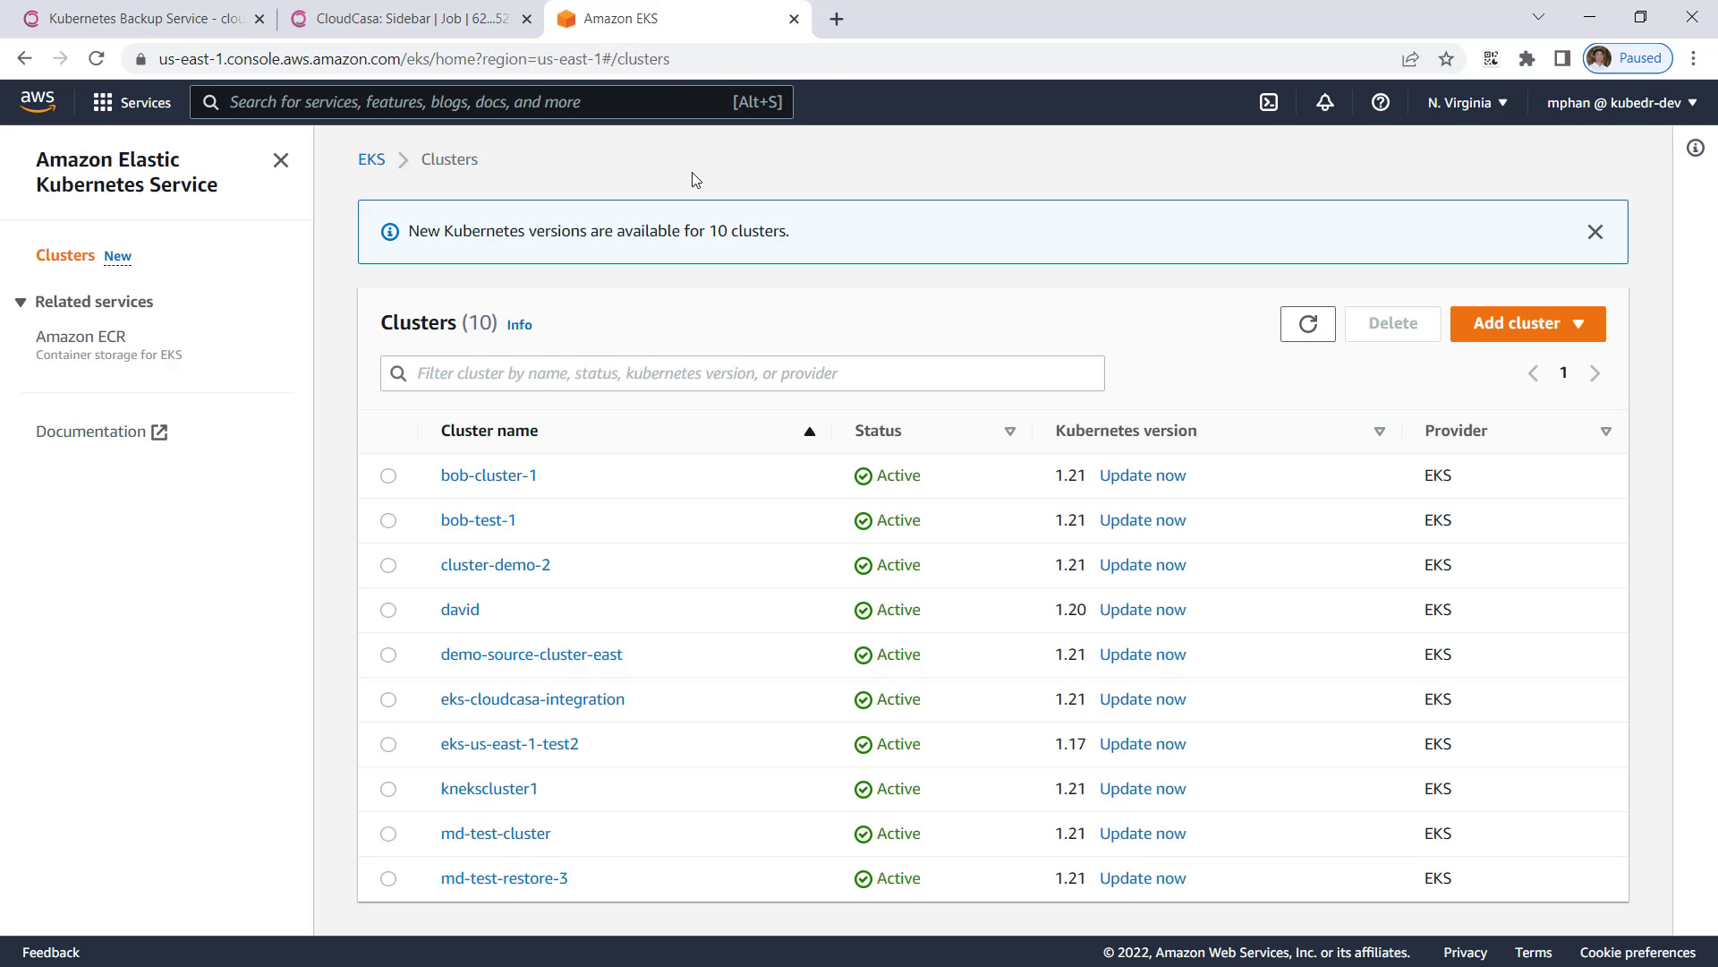
Step: Refresh the Amazon EKS cluster list to see mgp-clusterbmr-041222 Creating, then return to CloudCasa
left_click(1299, 327)
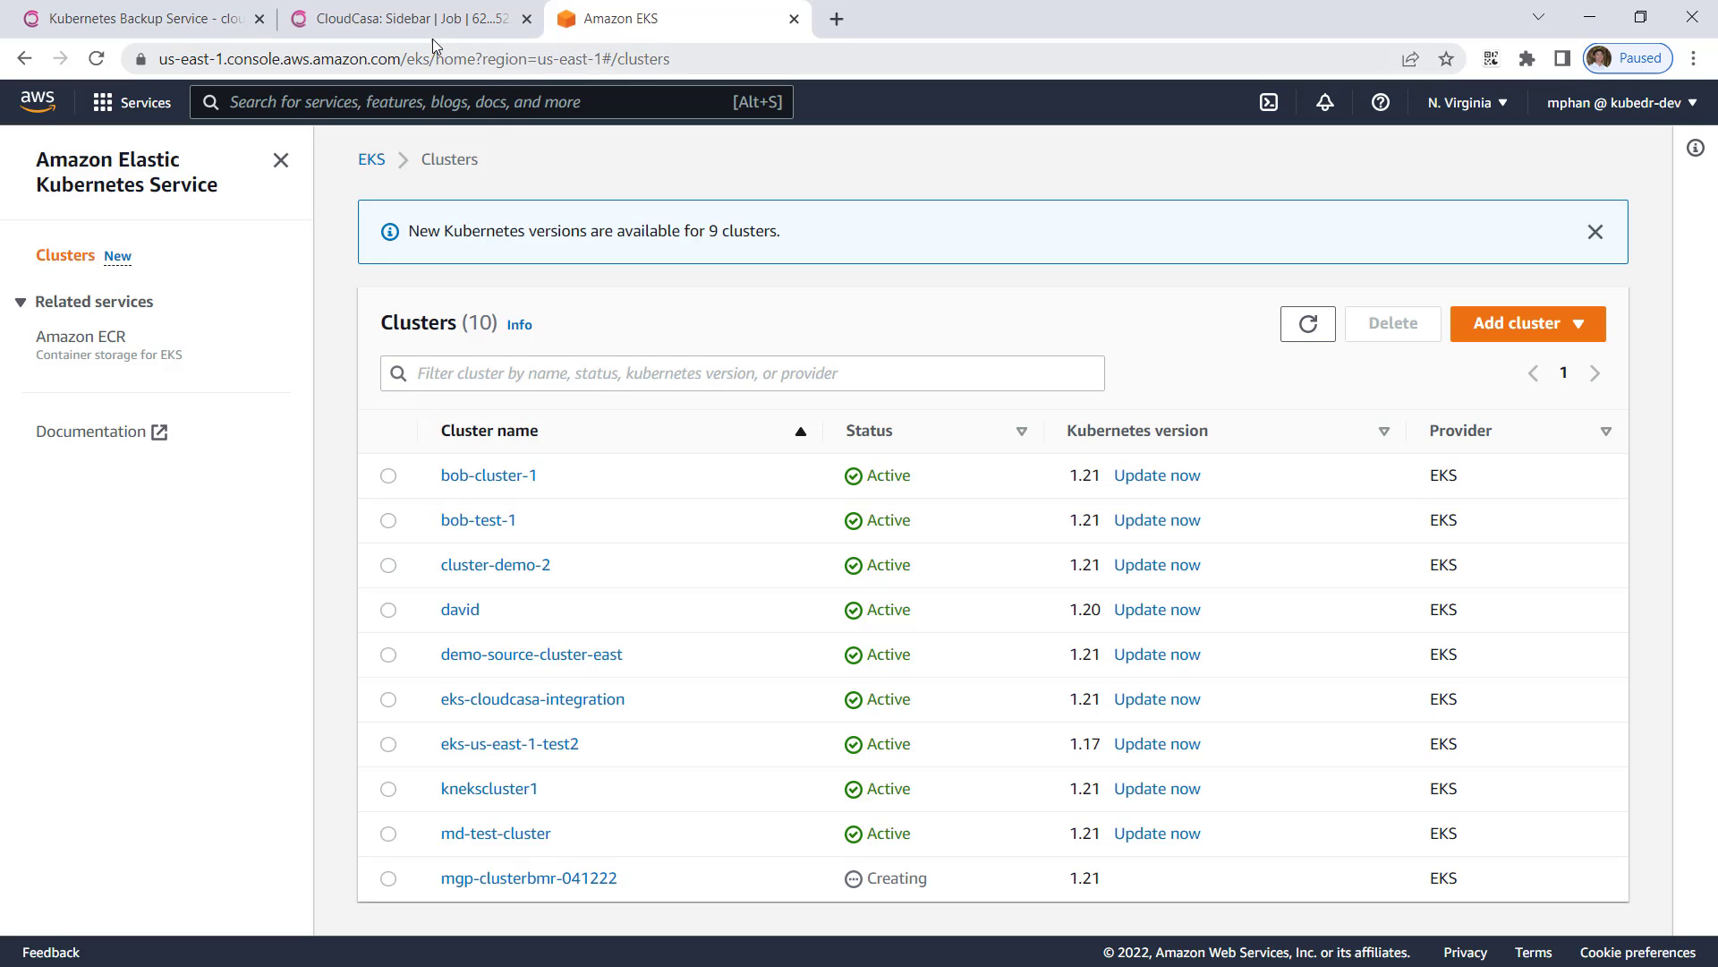
left_click(411, 22)
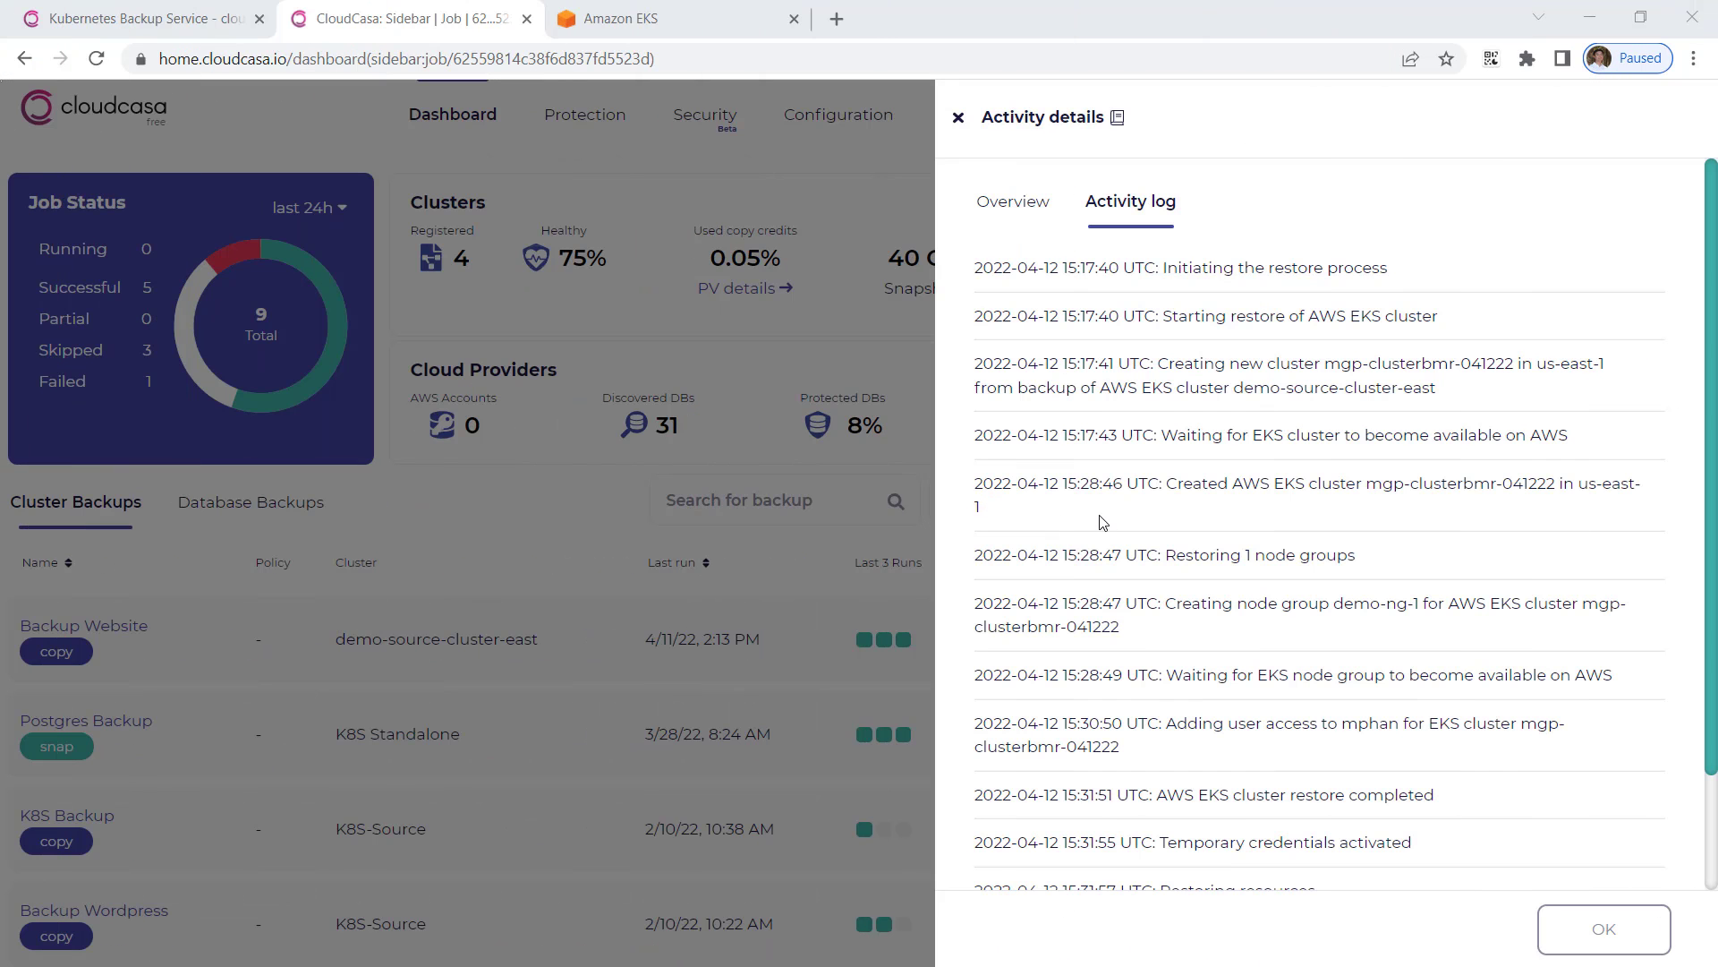
Step: Read the log's final entries: 25/25 resources restored and Restore Successful
scroll(1103, 522, "down", 3)
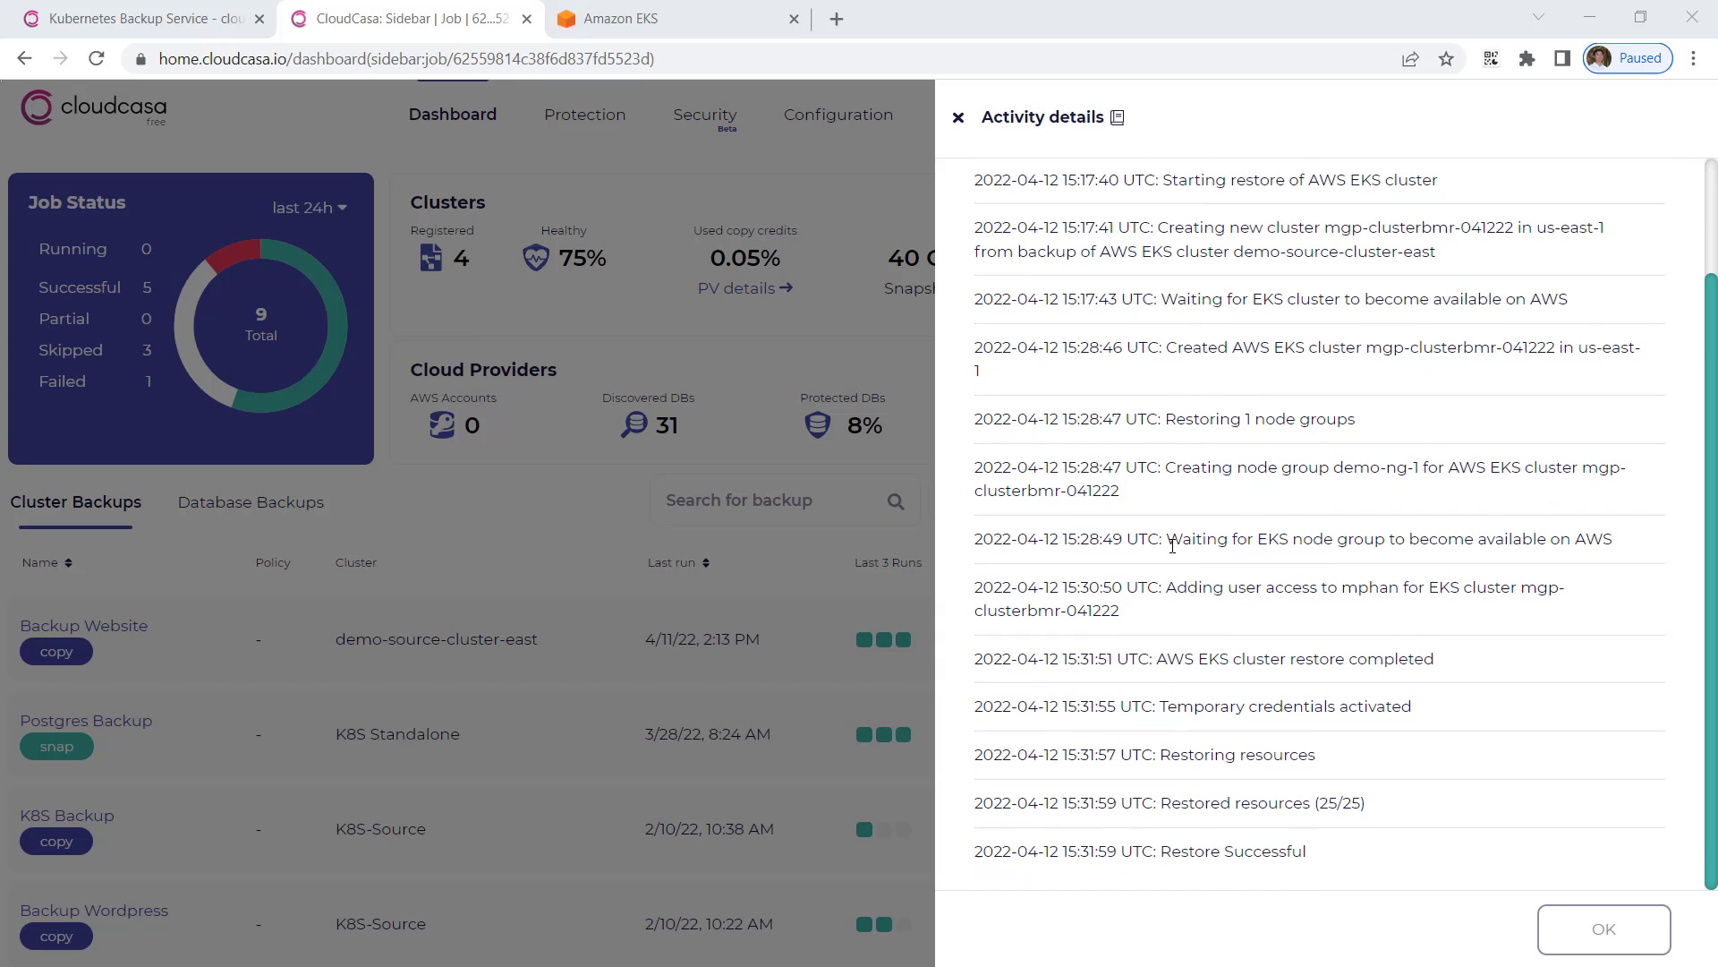
scroll(1174, 537, "up", 3)
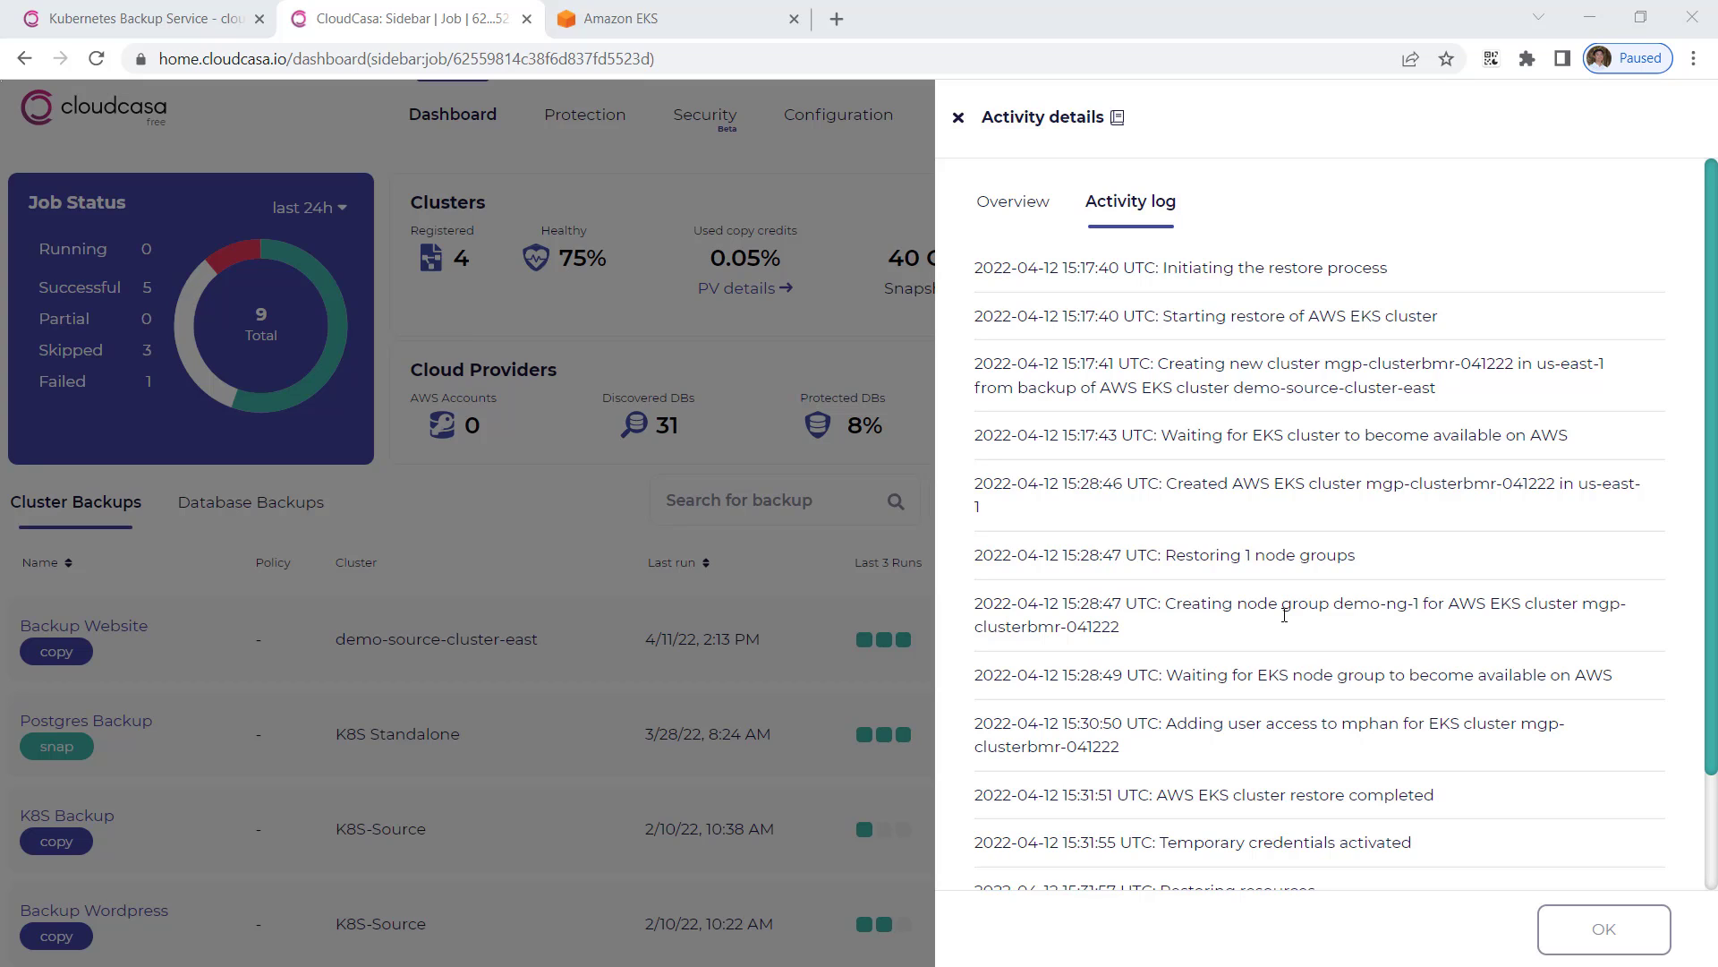
scroll(1286, 618, "down", 2)
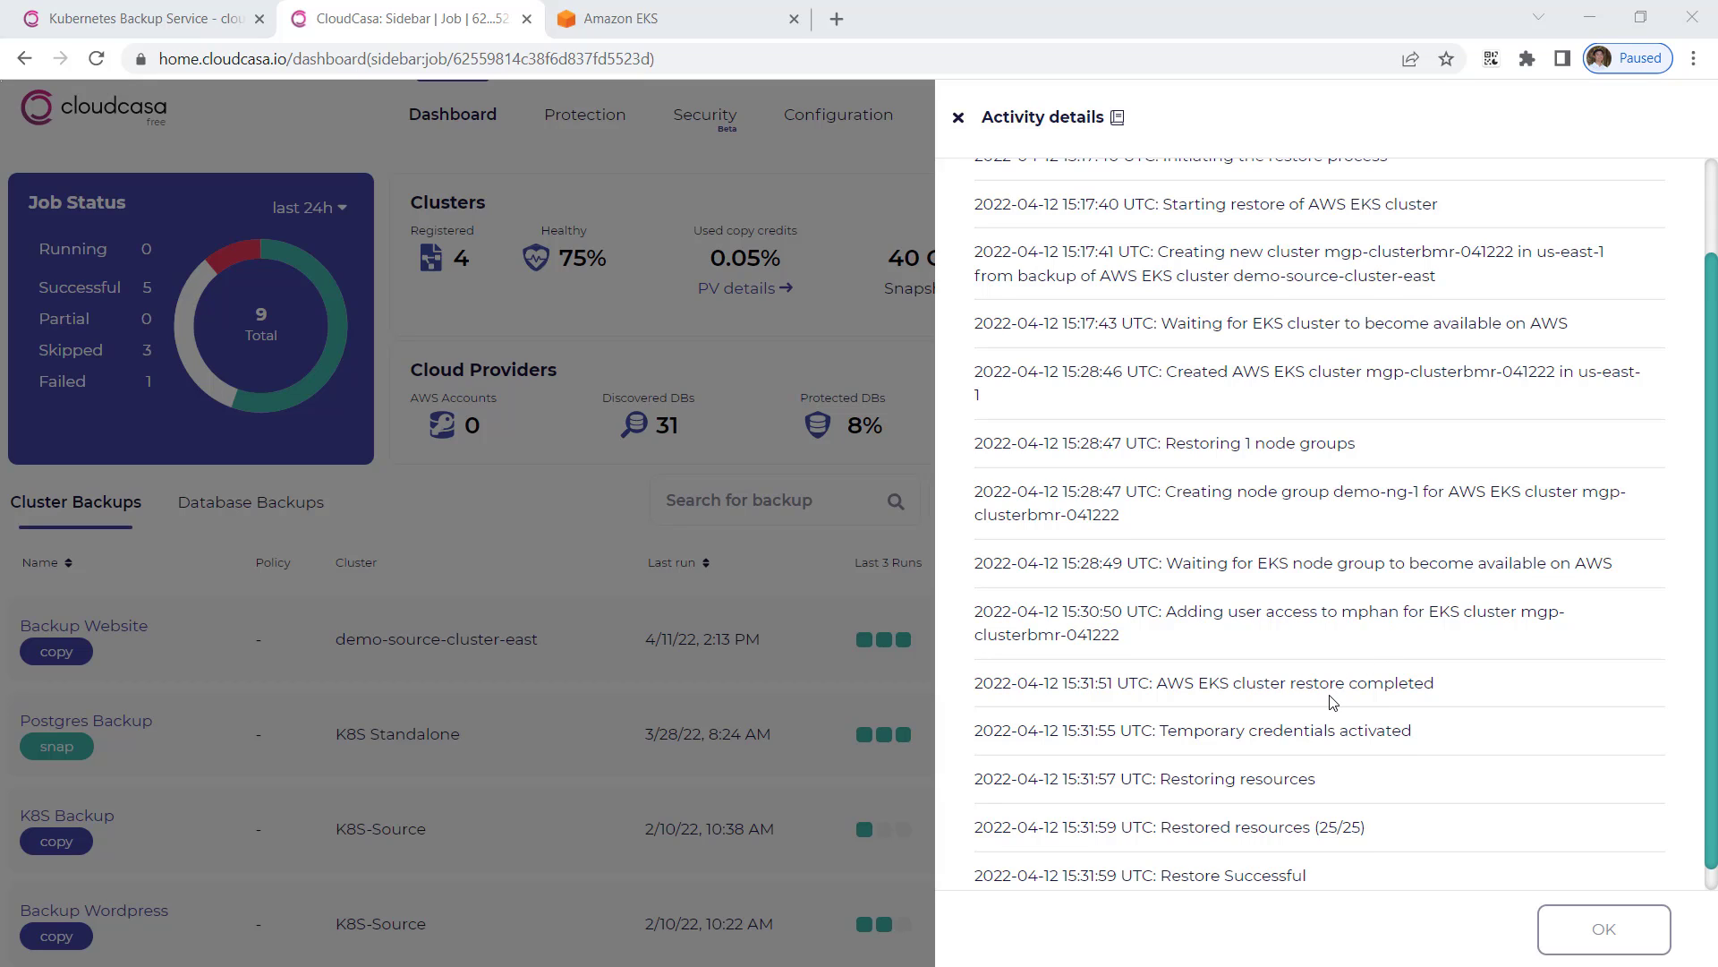
scroll(1330, 702, "down", 1)
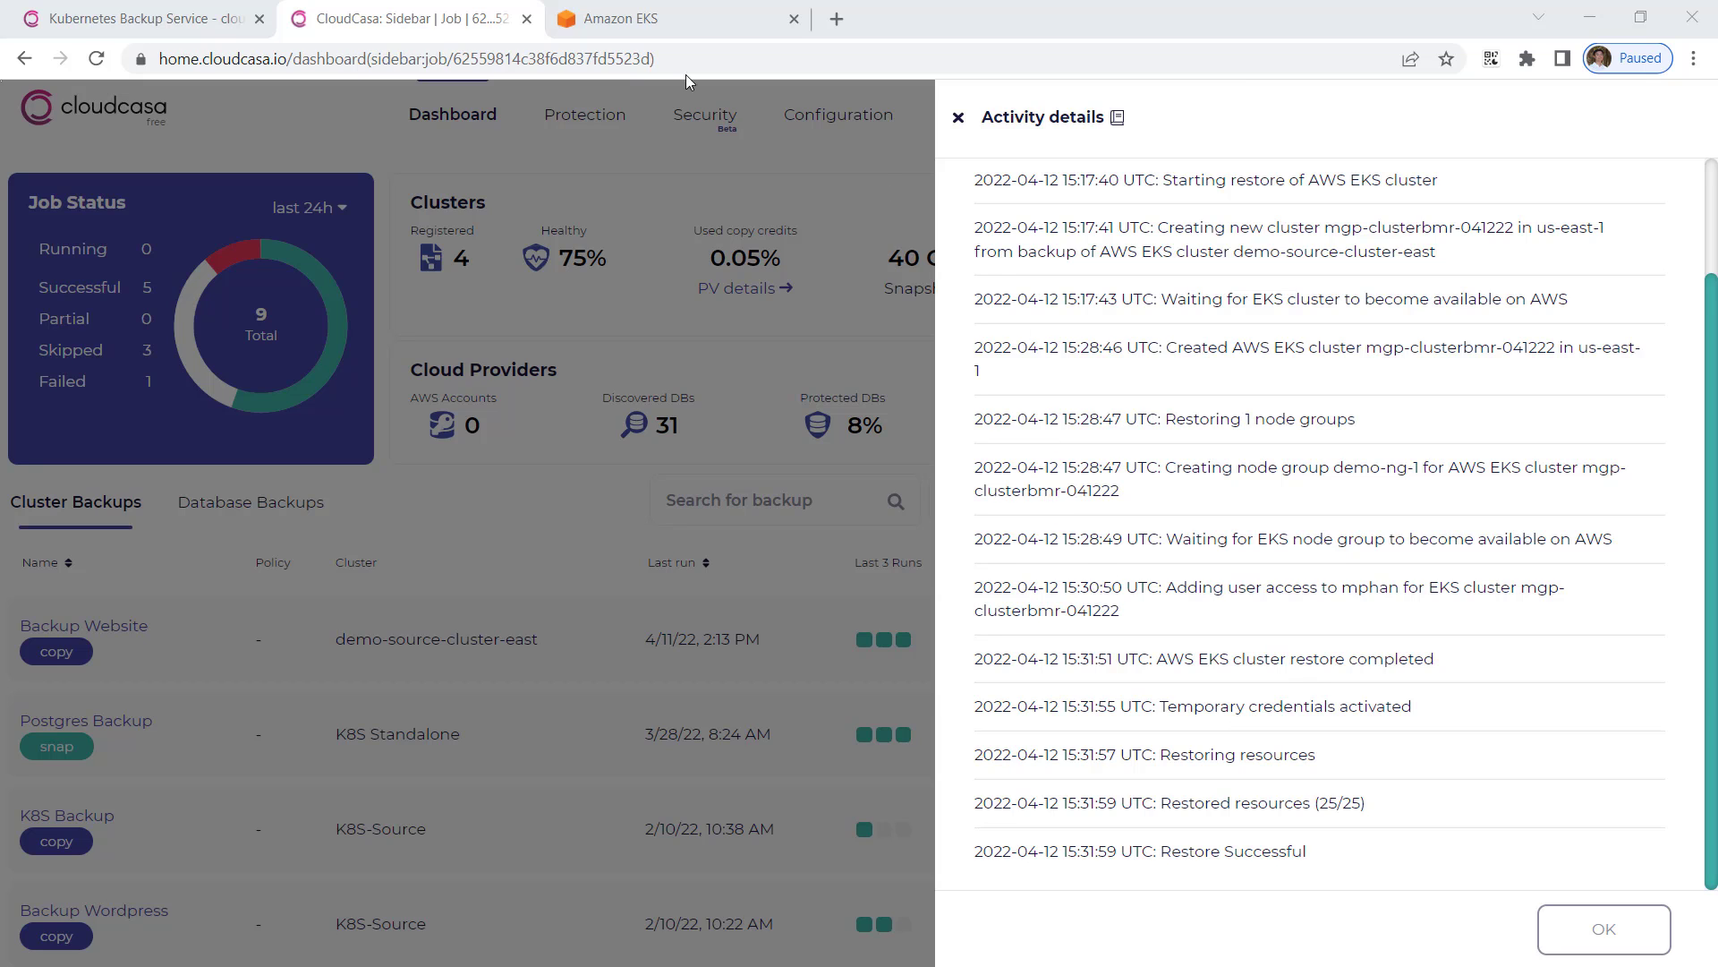
Step: Refresh the EKS list to confirm mgp-clusterbmr-041222 is Active and copy its name
left_click(659, 19)
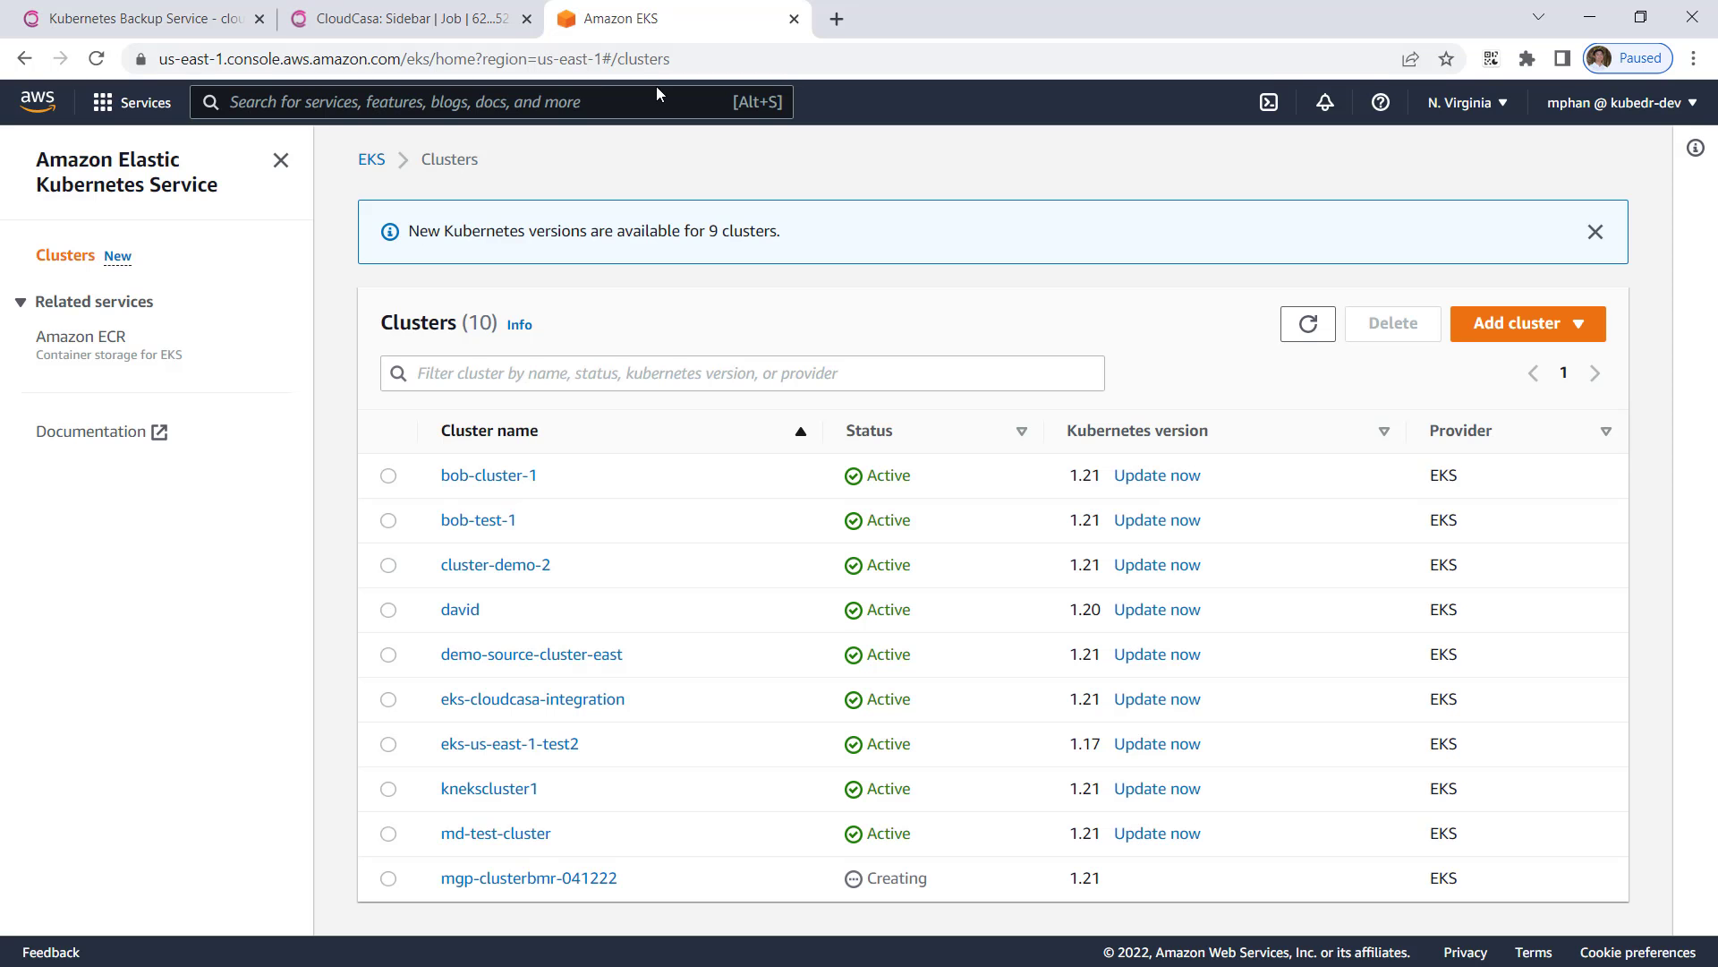
left_click(1309, 338)
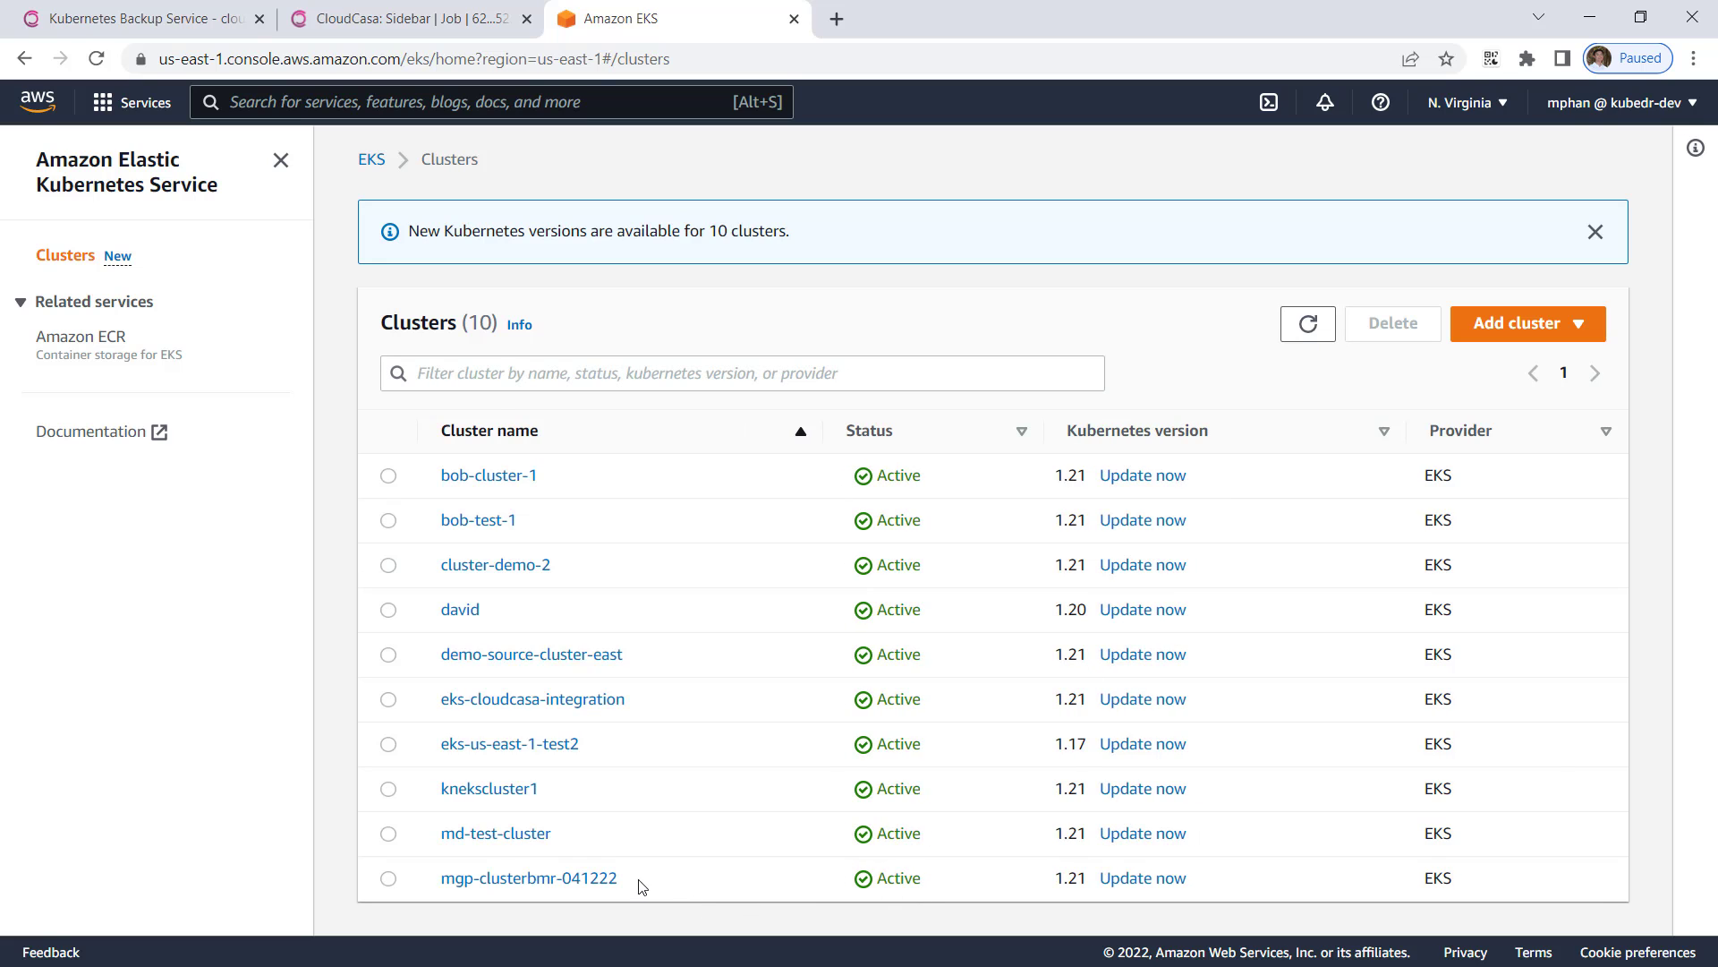
left_click_drag(641, 886, 467, 880)
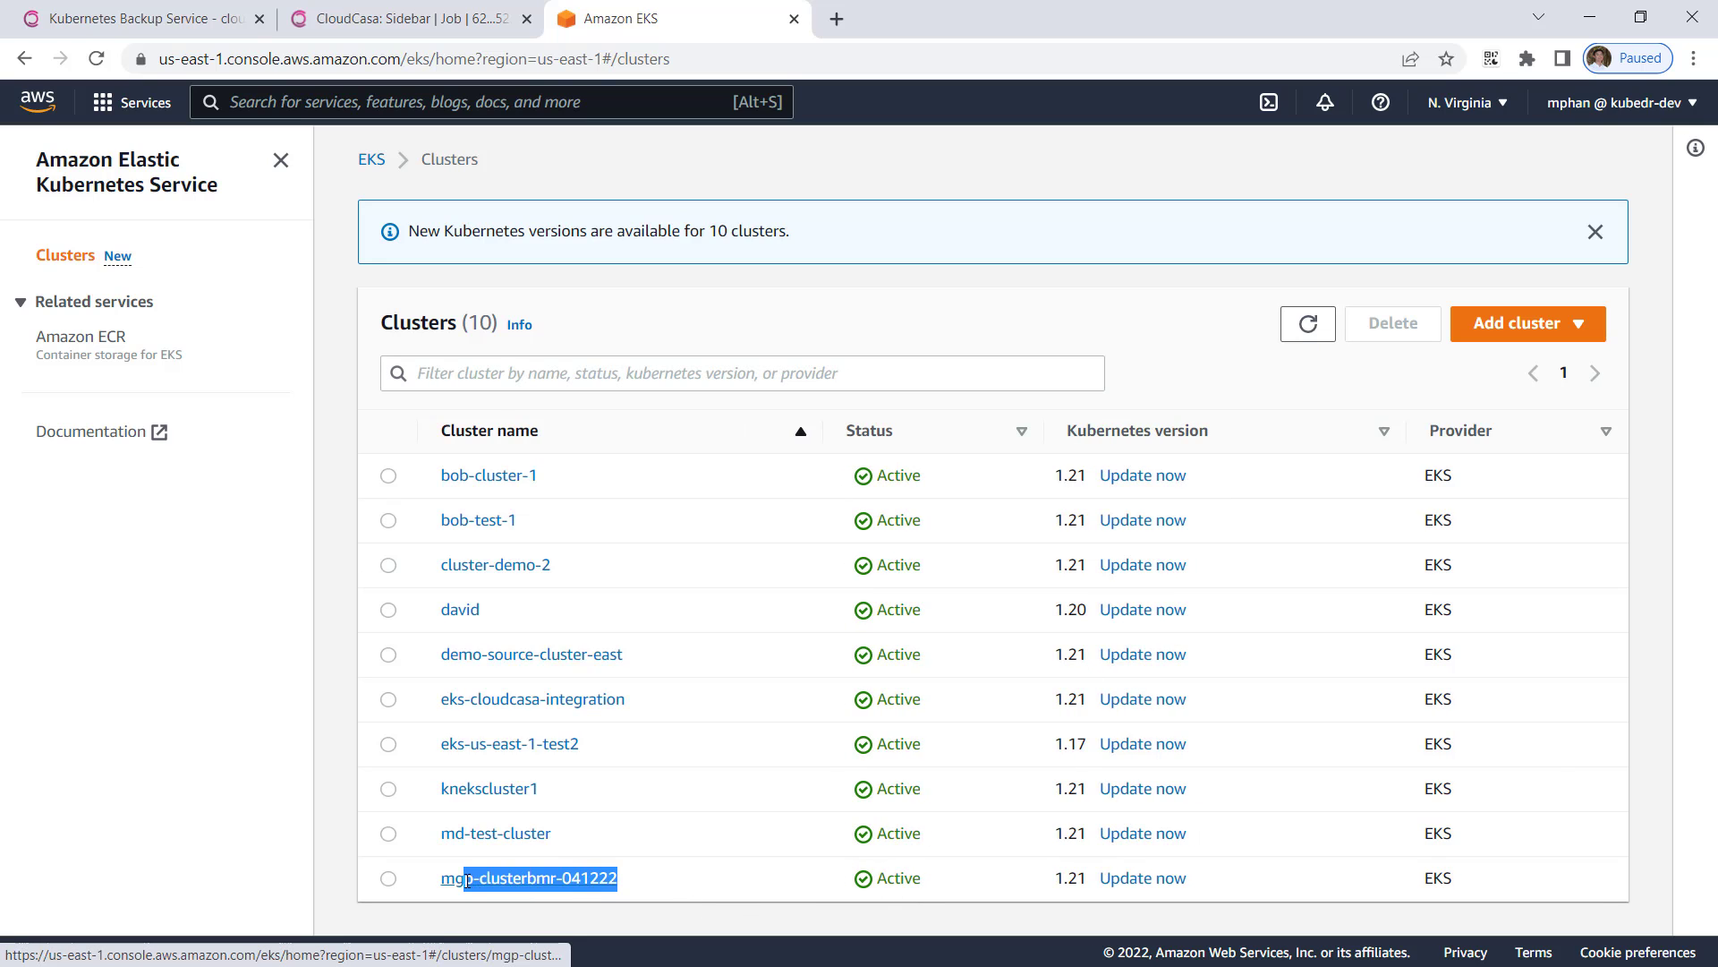
right_click(449, 879)
left_click(523, 744)
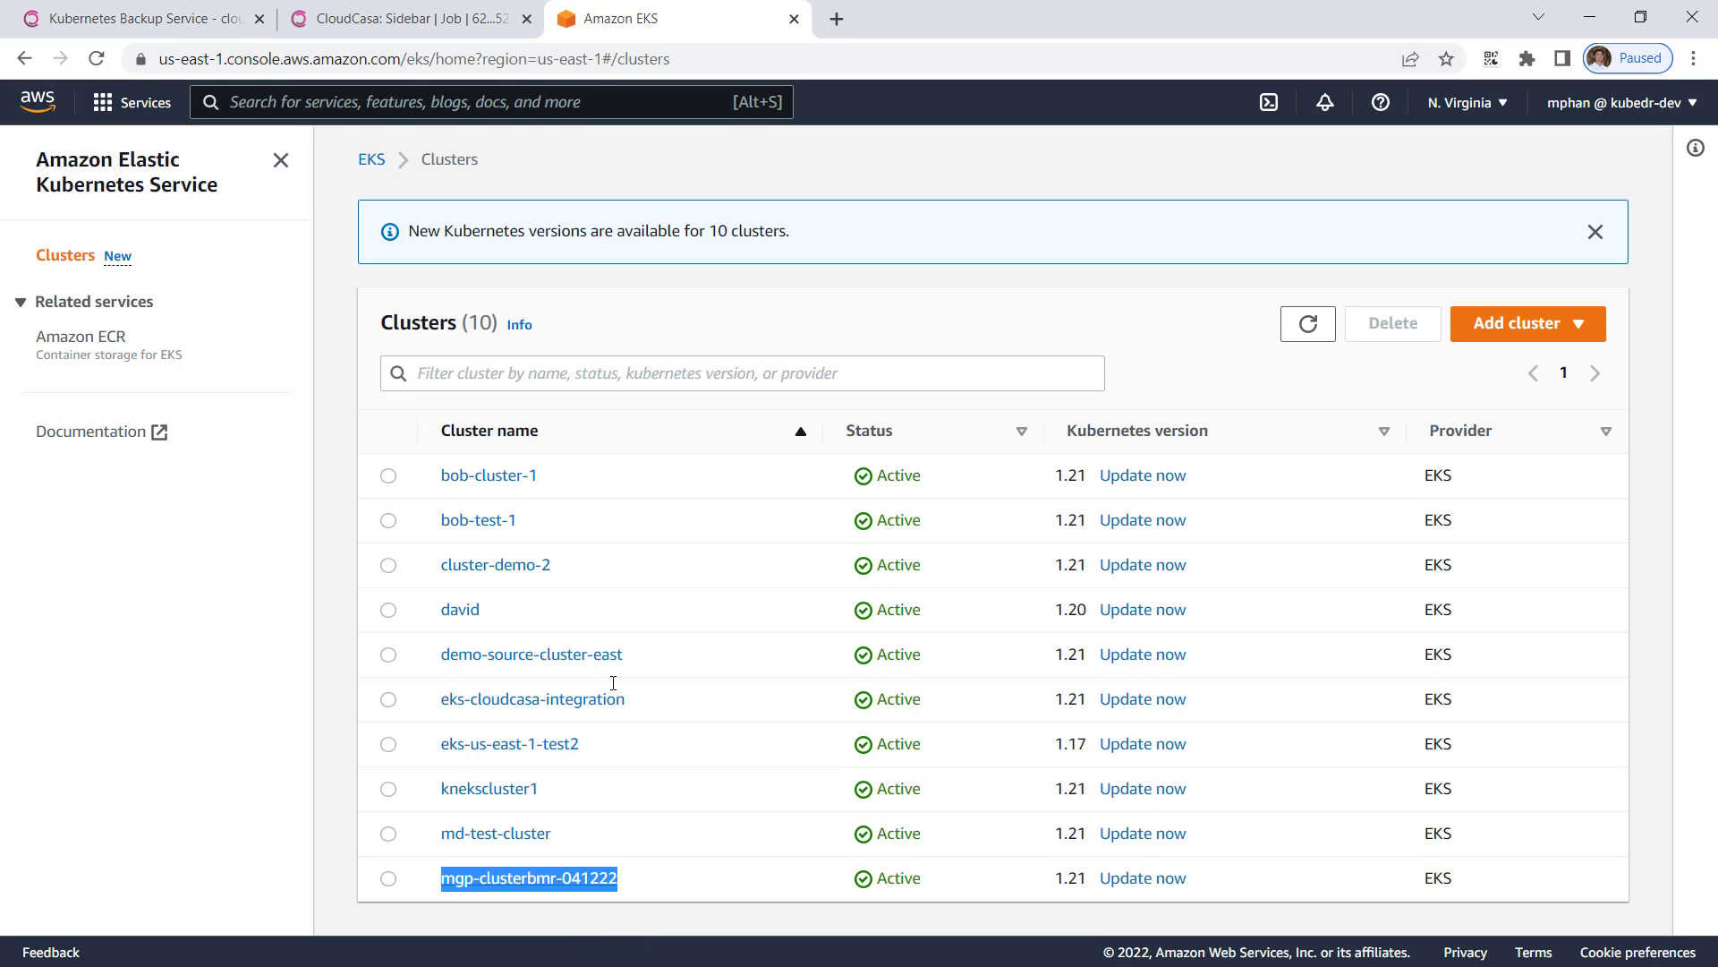
left_click(411, 34)
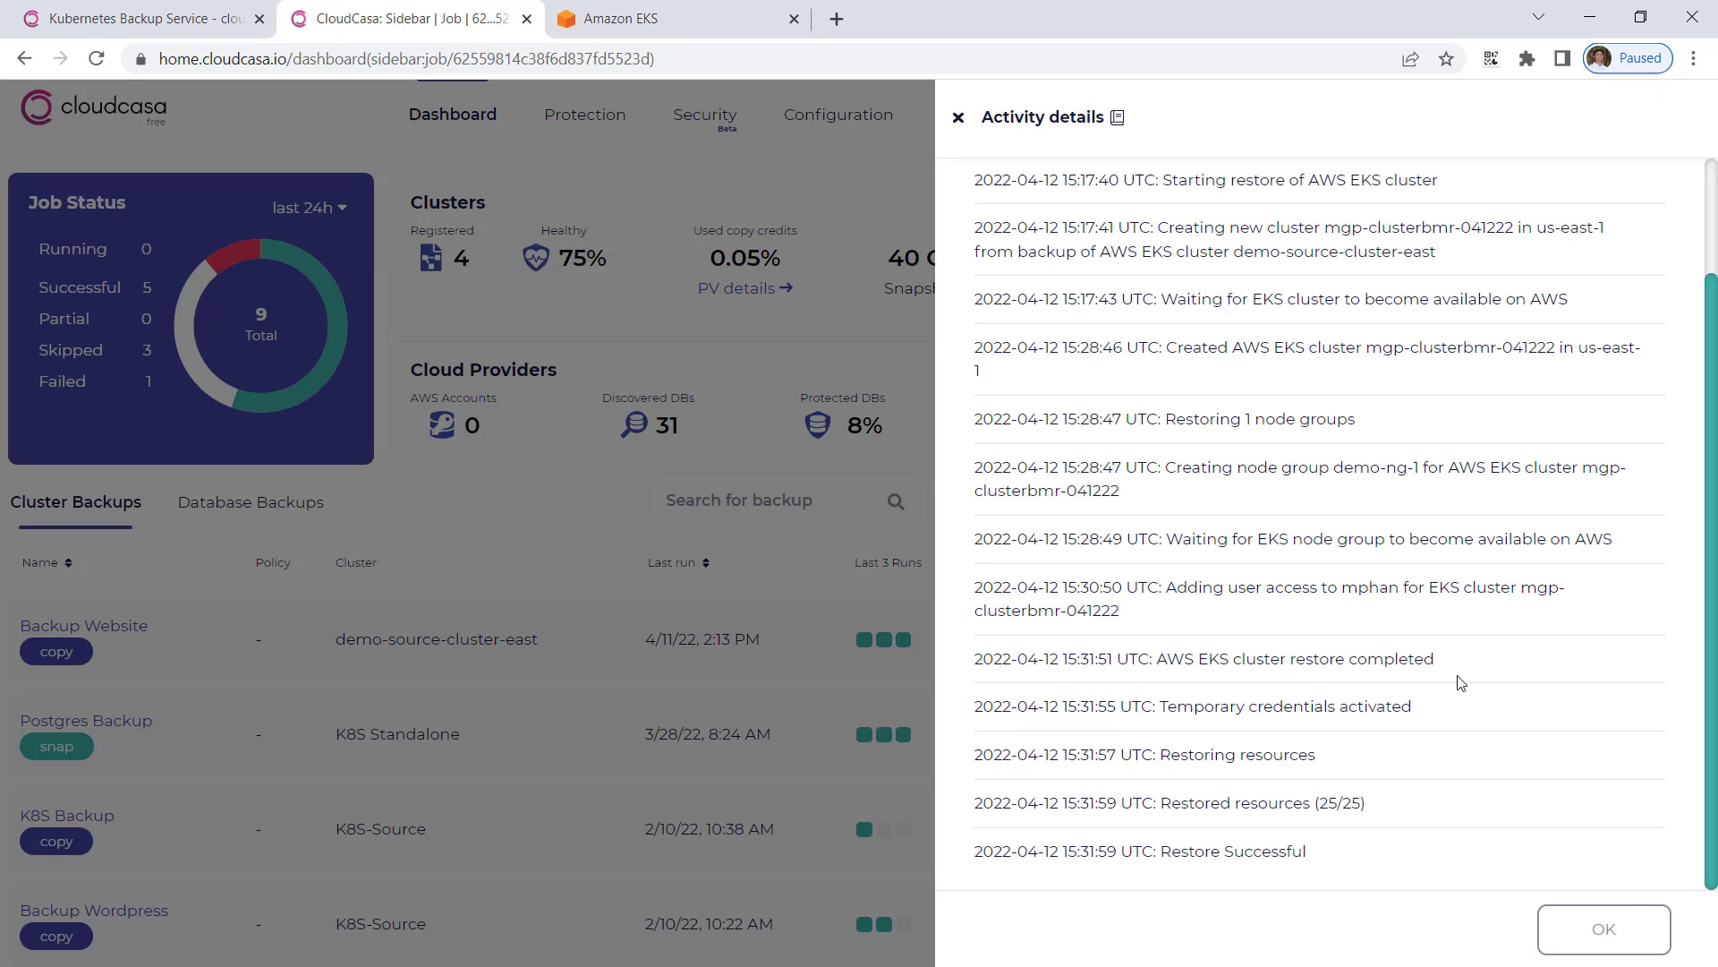
Step: Close the activity details and view Protection clusters, showing mgp-clusterbmr-041222 Active
left_click(1617, 920)
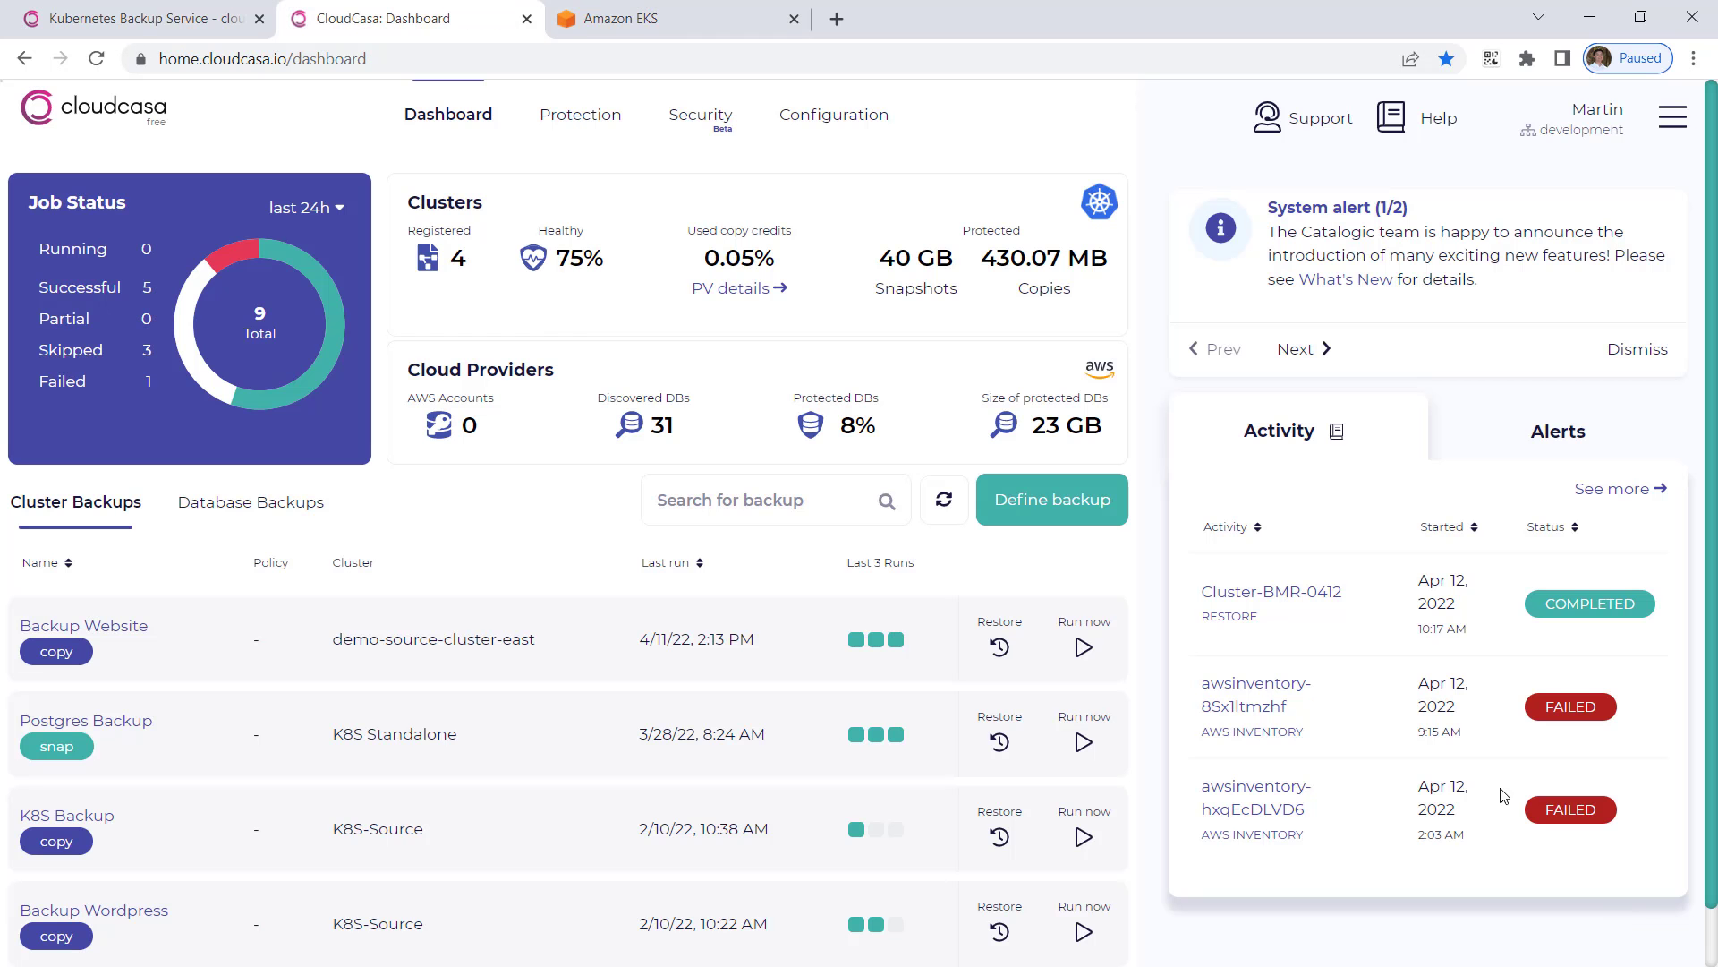
left_click(575, 116)
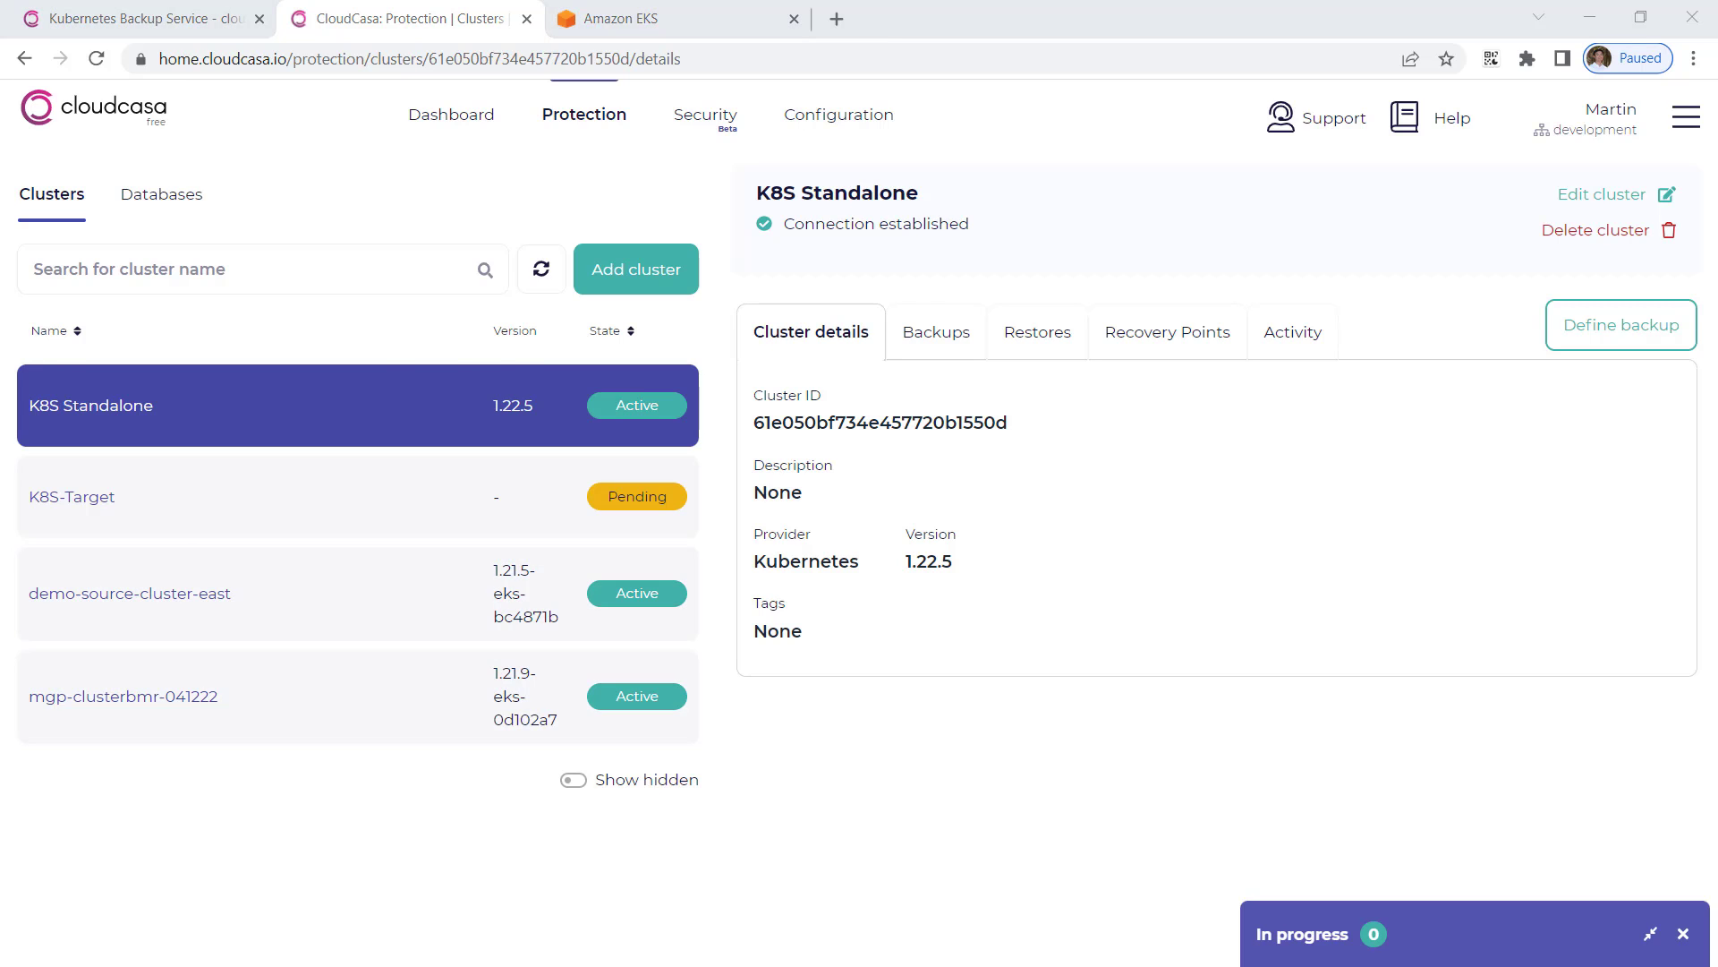
Step: Rerun aws eks update-kubeconfig from history with the cluster name mgp-clusterbmr-041222
key("ctrl+r")
type("upd")
key("Right")
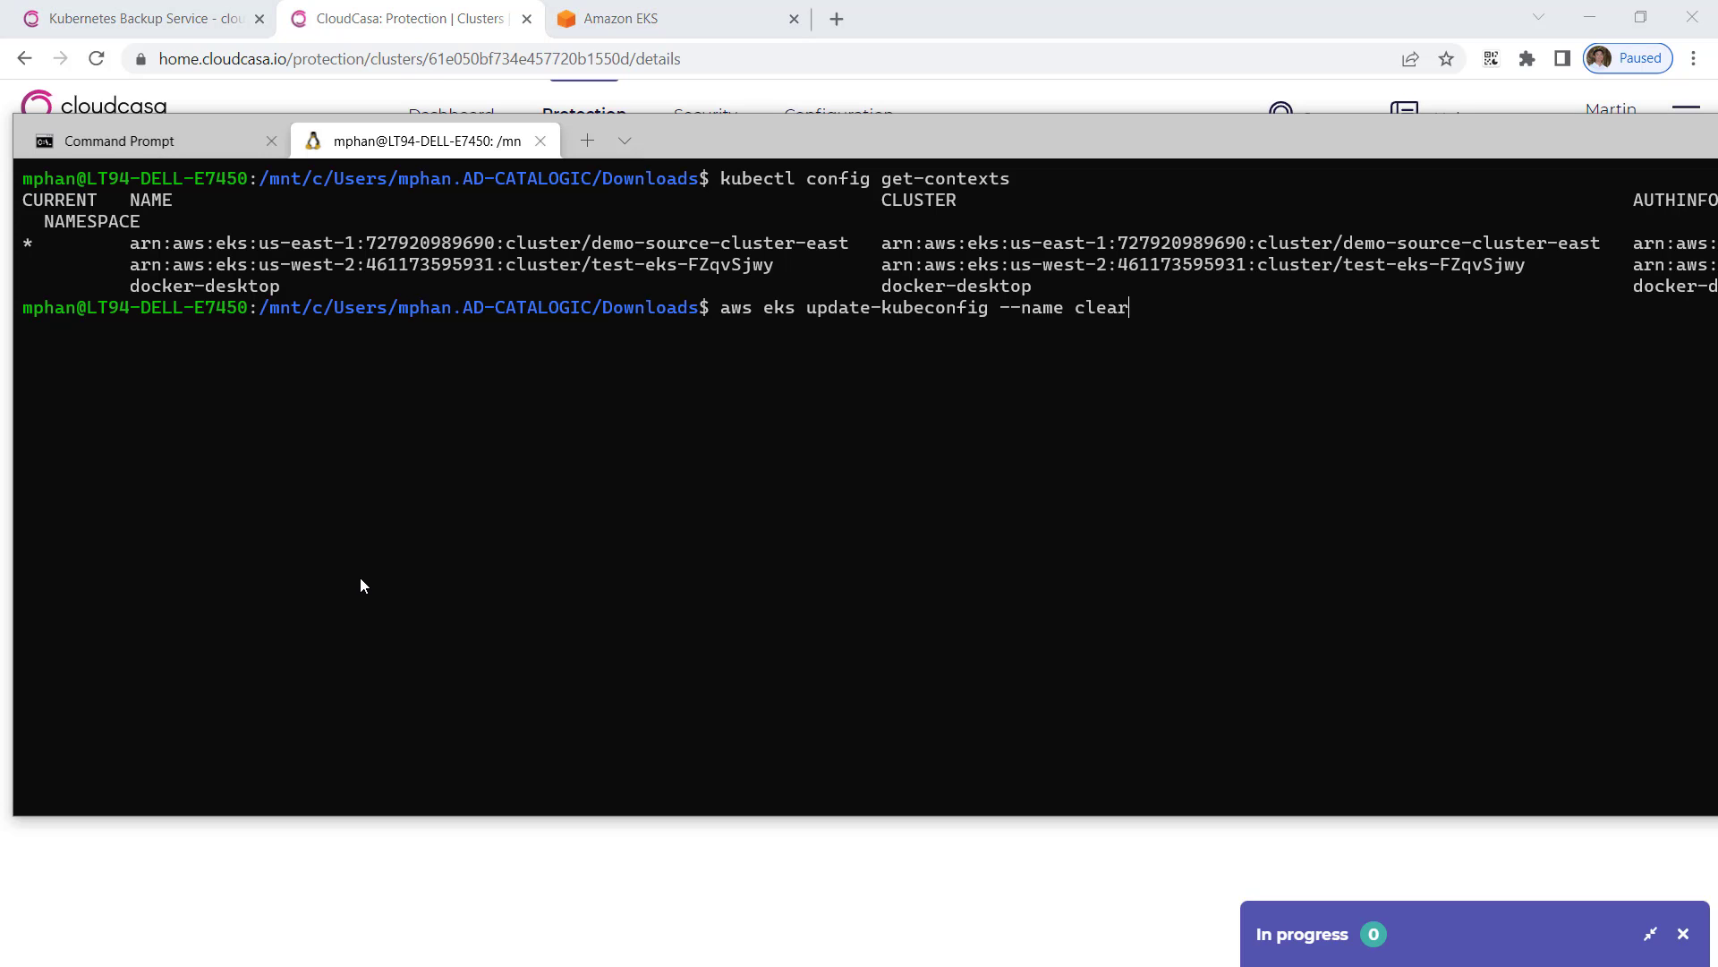
key("BackSpace")
key("BackSpace")
key("BackSpace")
key("BackSpace")
key("BackSpace")
key("ctrl+v")
key("Return")
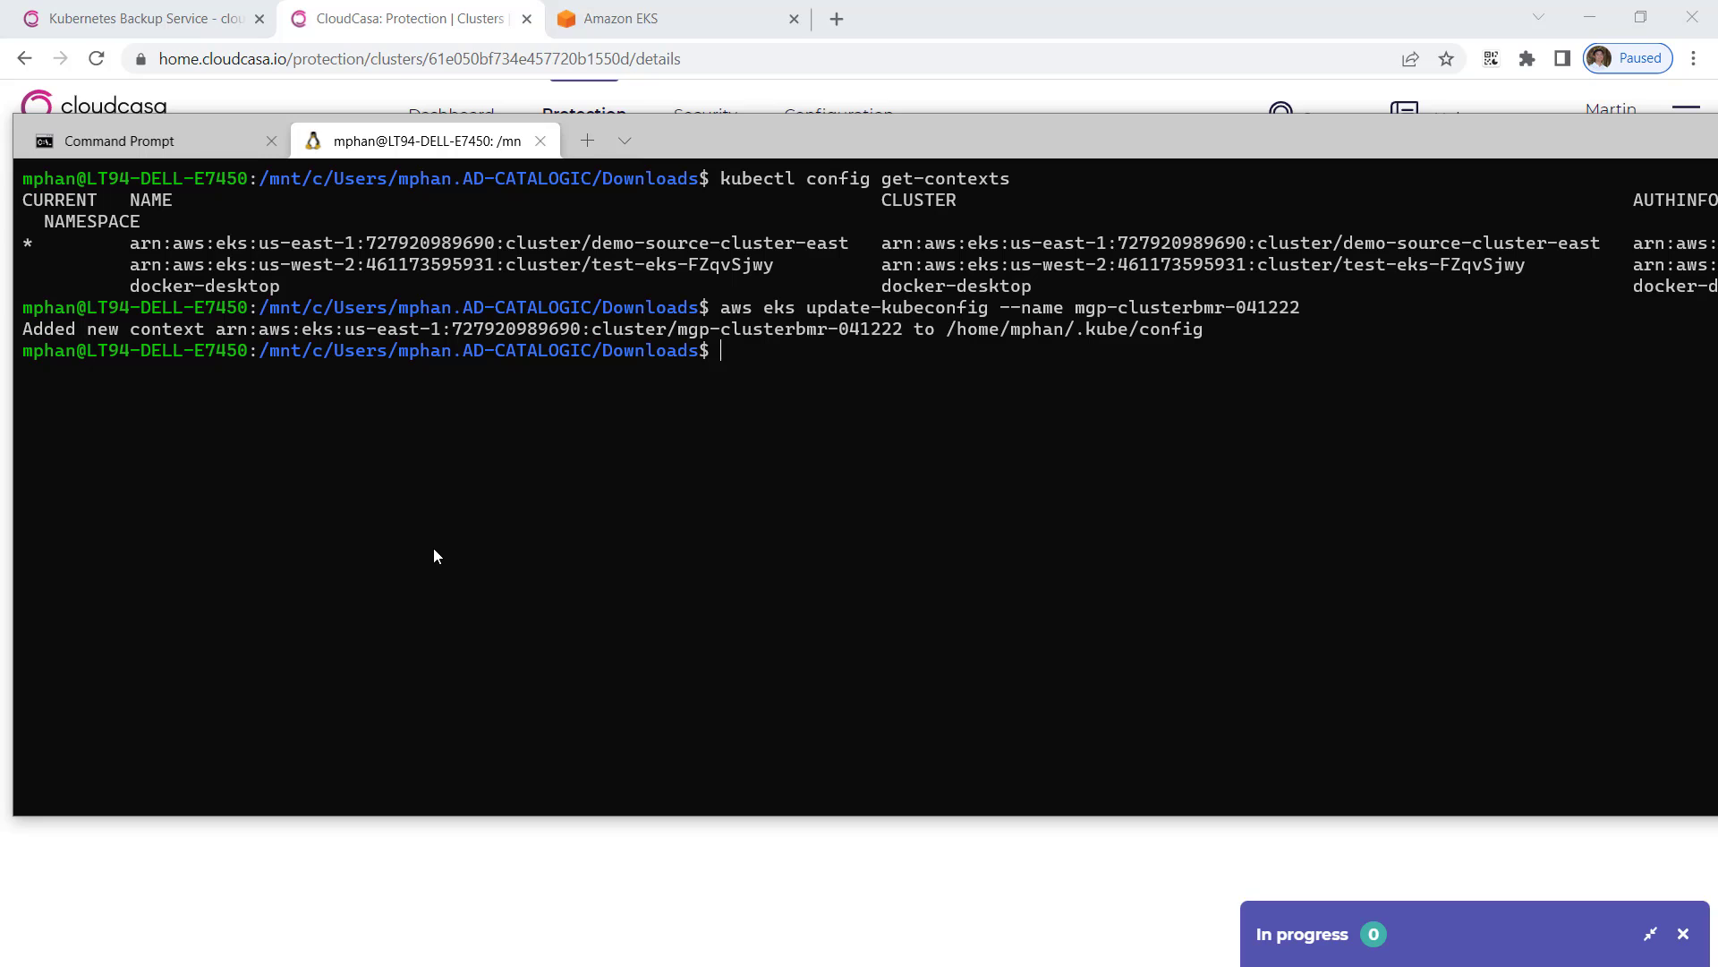
Step: Run kubectl get nodes and get pods -A, then enter kubectl get pvc -A
type("kubect")
type("l nodes -")
key("BackSpace")
key("BackSpace")
key("BackSpace")
key("BackSpace")
key("BackSpace")
key("BackSpace")
key("BackSpace")
type("get nodes")
key("Return")
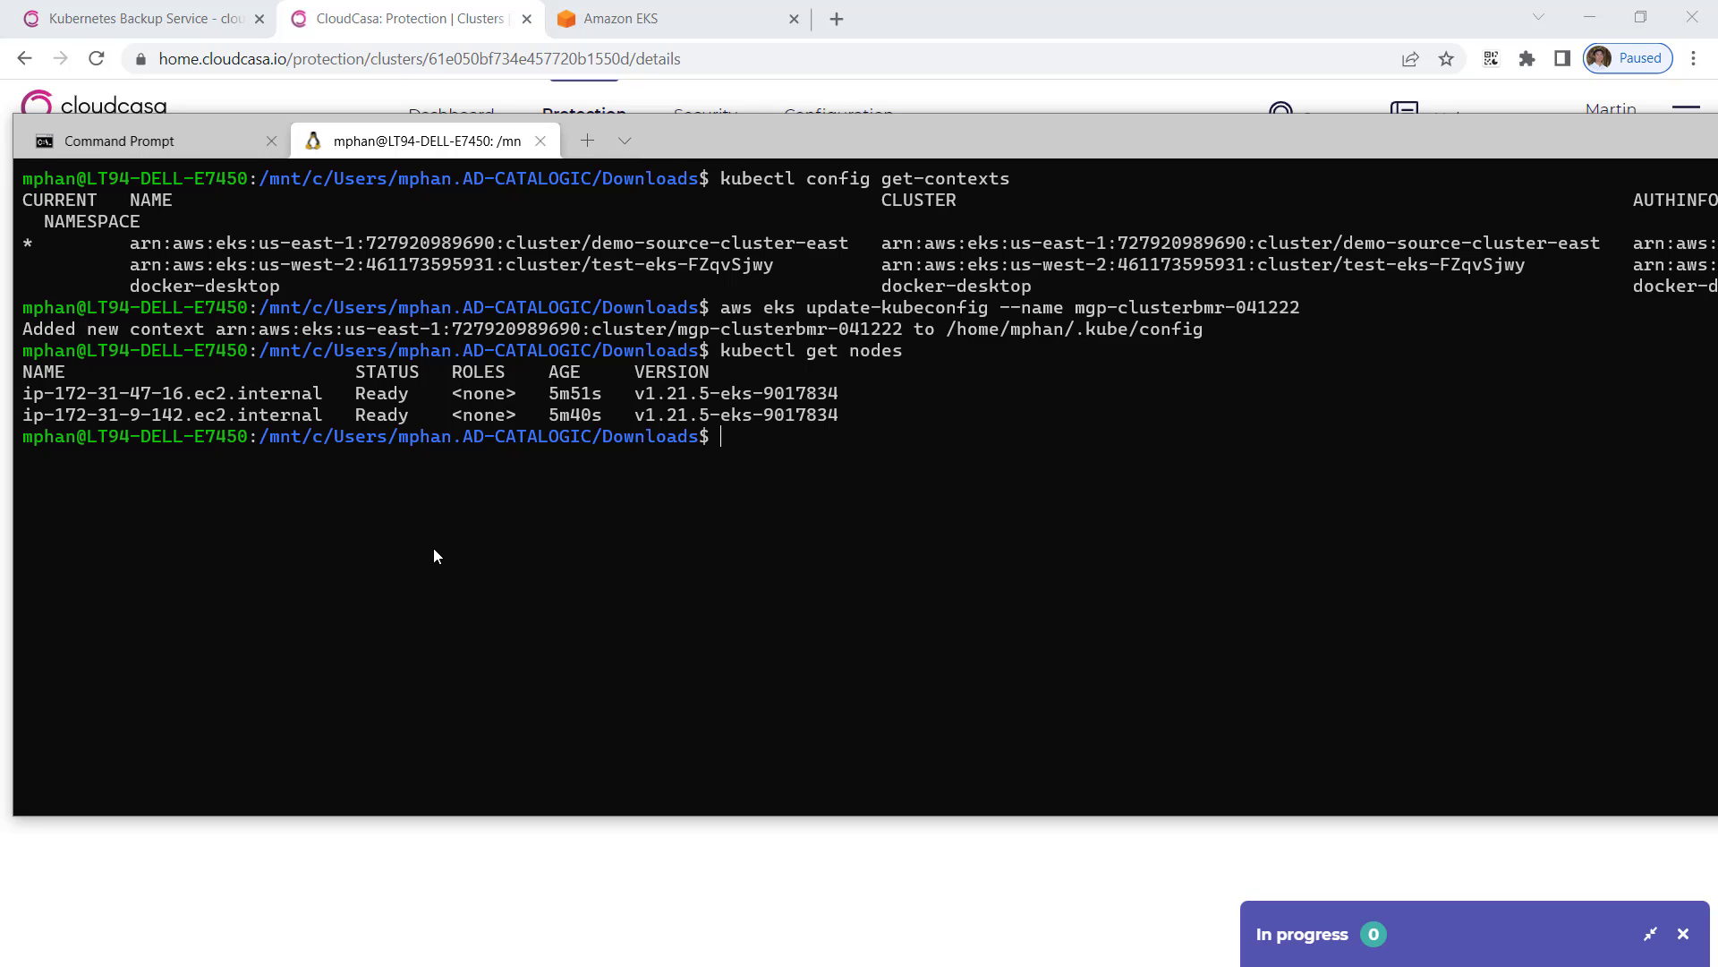
type("kubectl get pods -A")
key("Return")
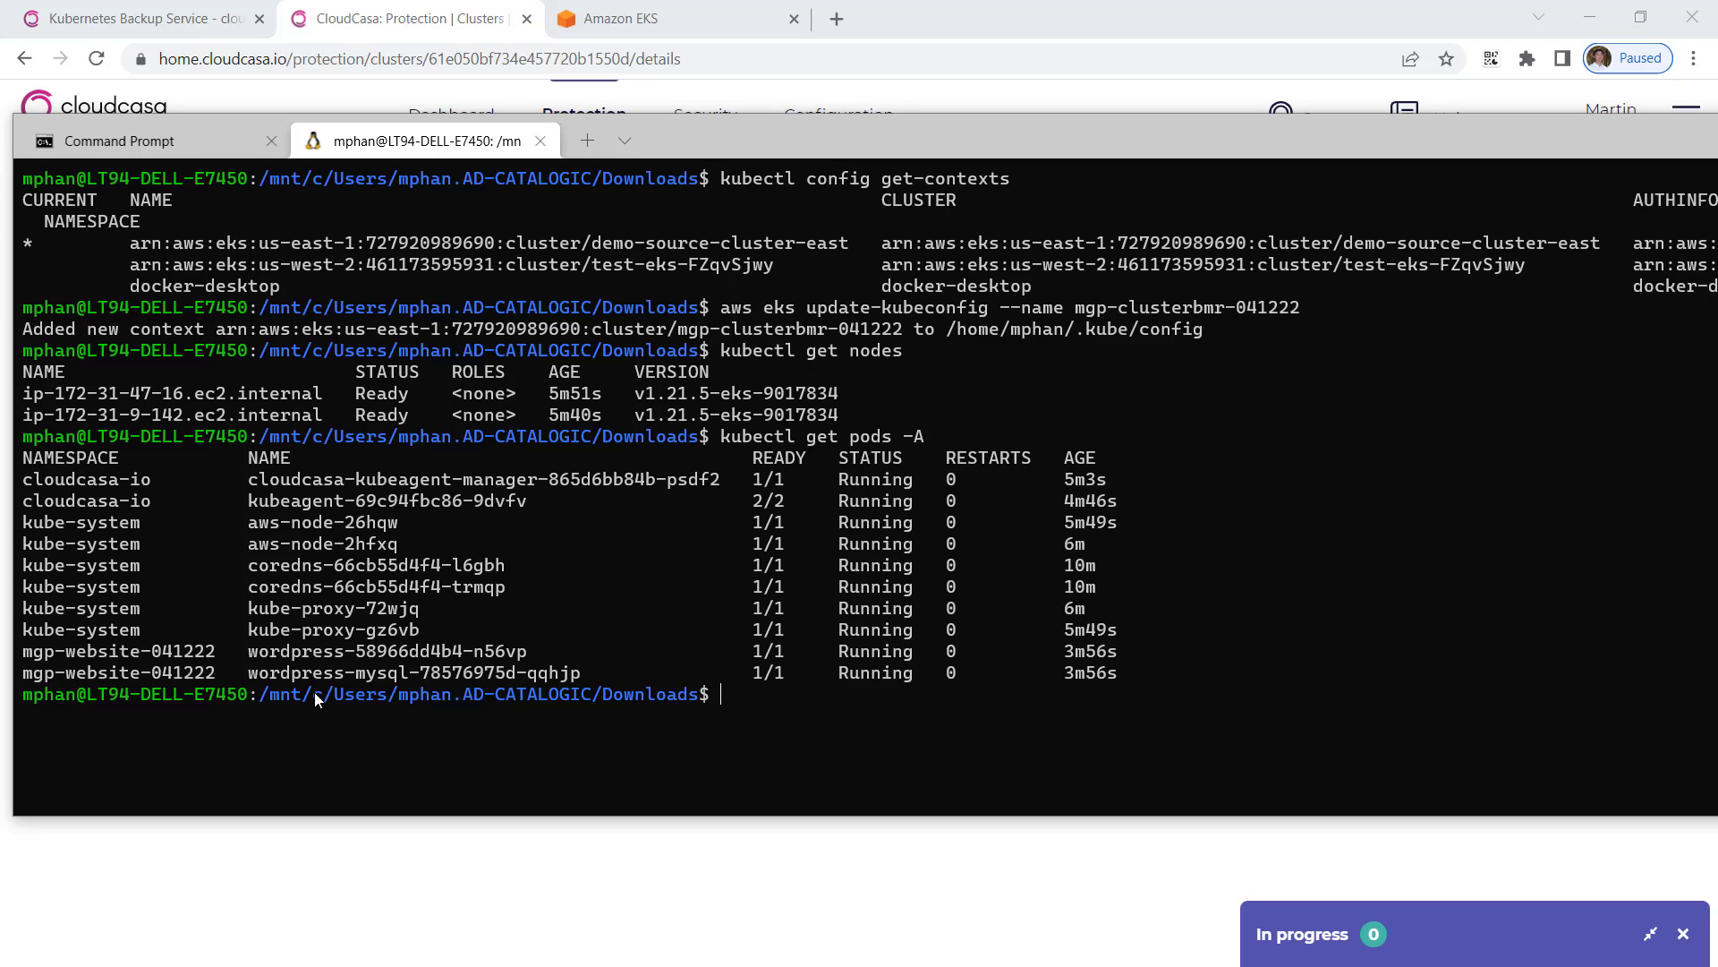
type("kubectl get pvc -A")
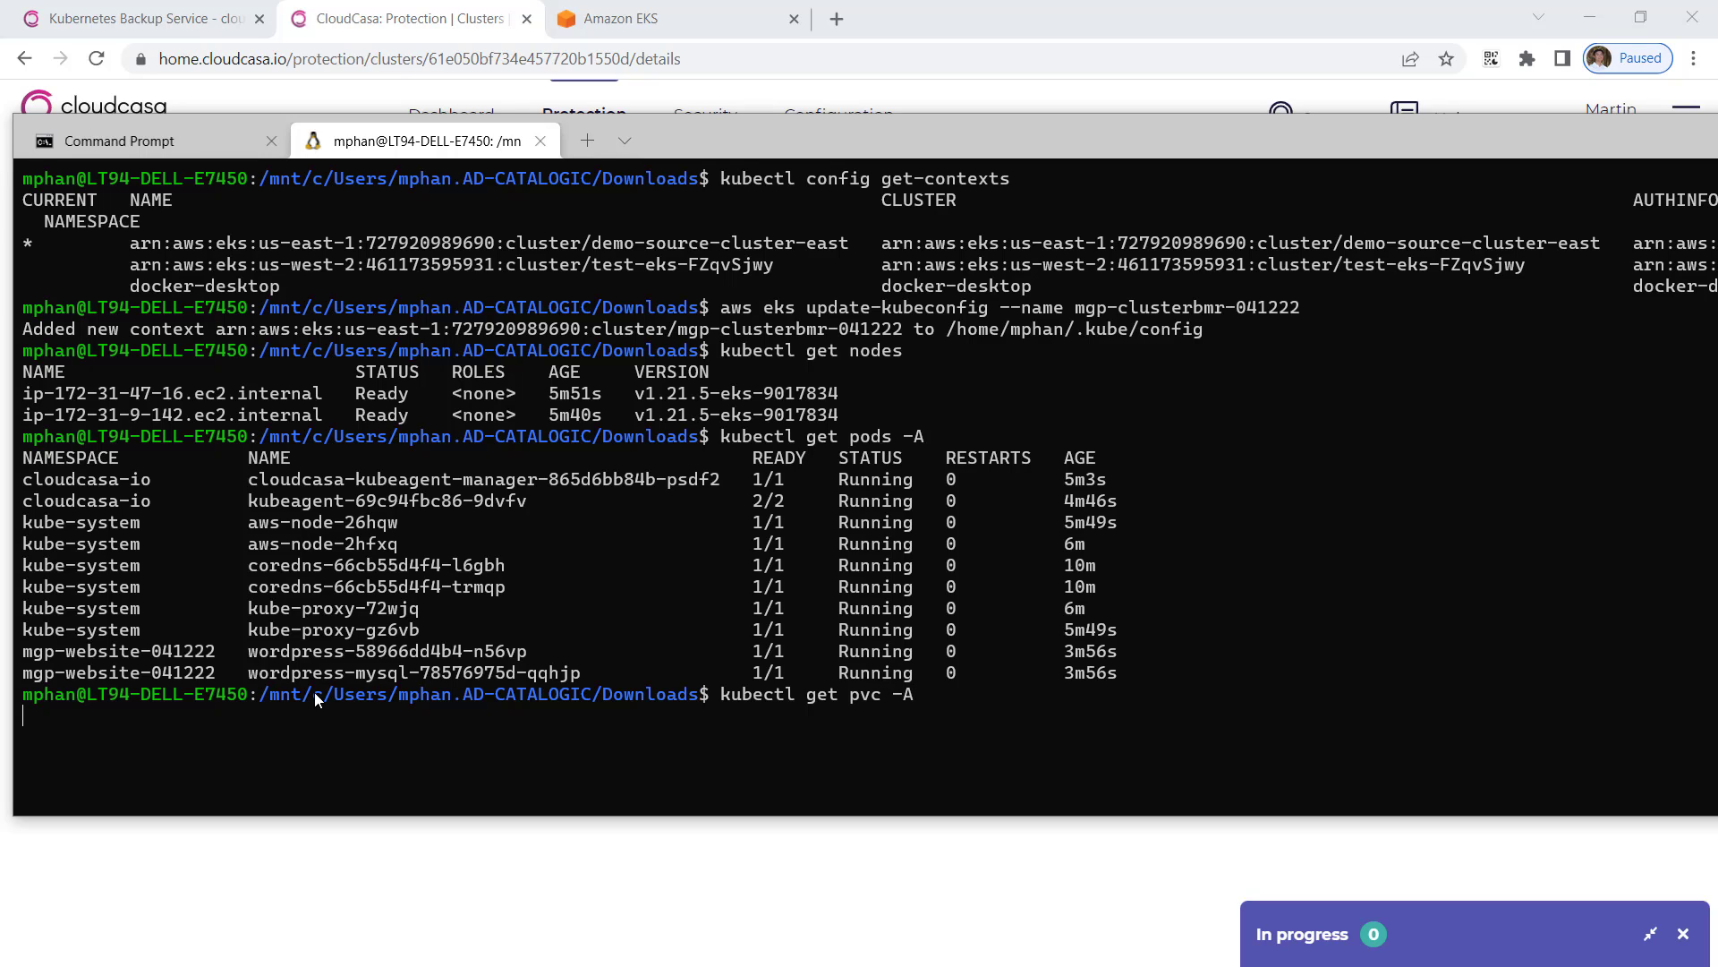